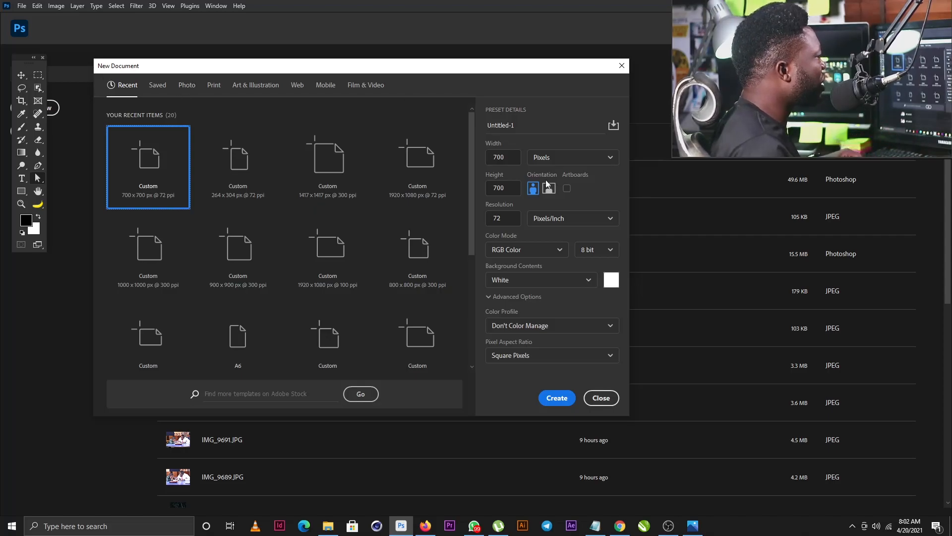
Step: Create a 12 × 12 cm, 300 ppi document named 'CD Art'
left_click(566, 158)
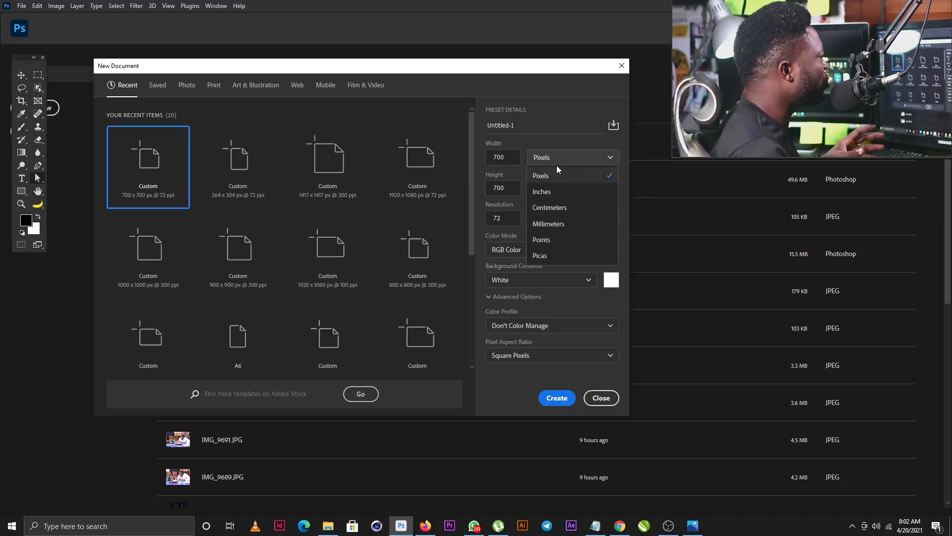
left_click(548, 207)
type("12")
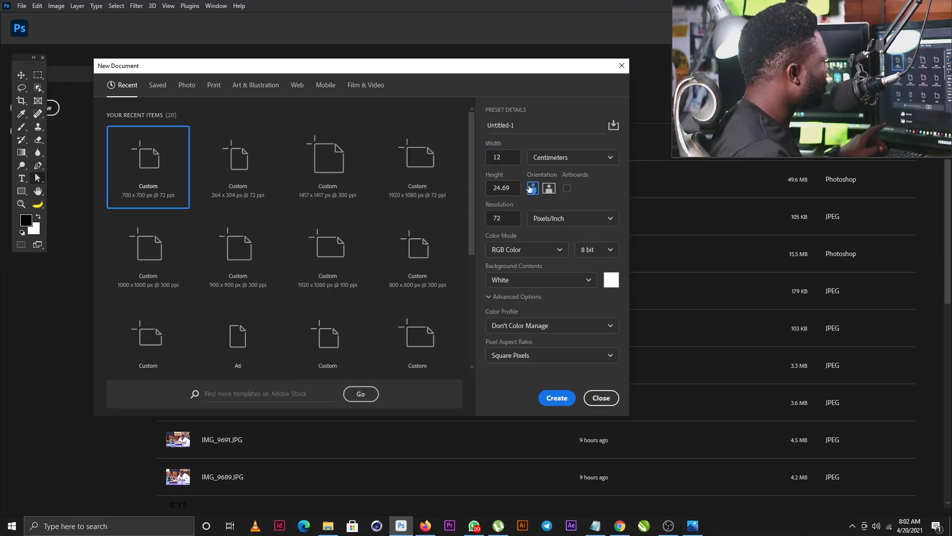
double_click(508, 188)
type("12")
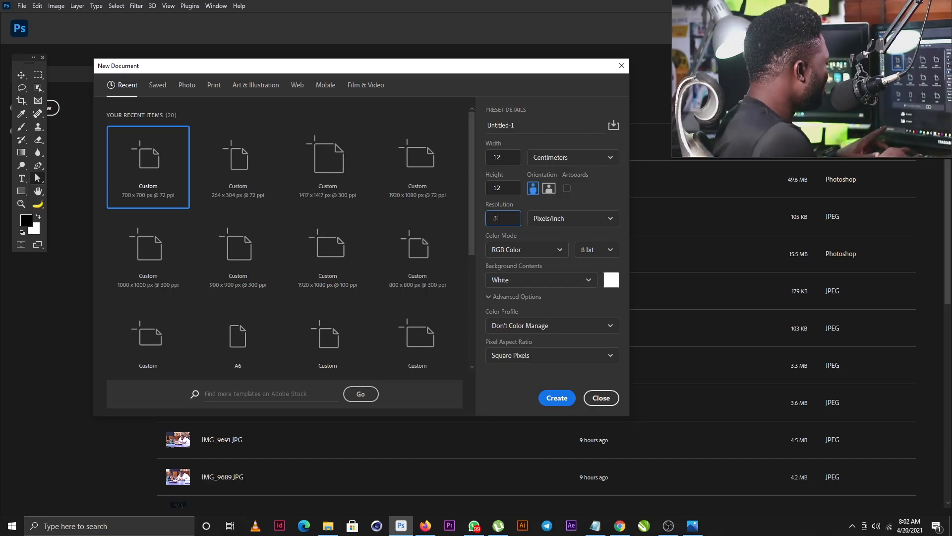
left_click(539, 124)
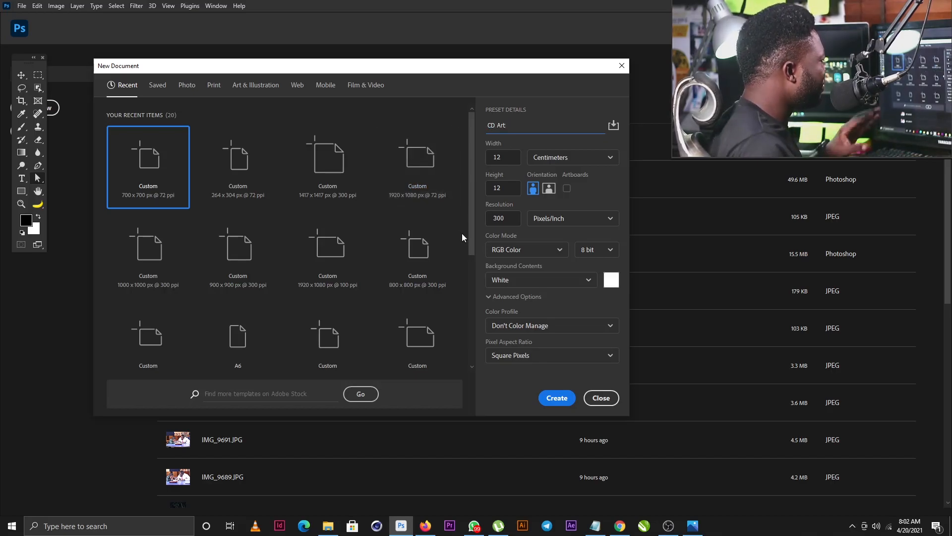
left_click(556, 398)
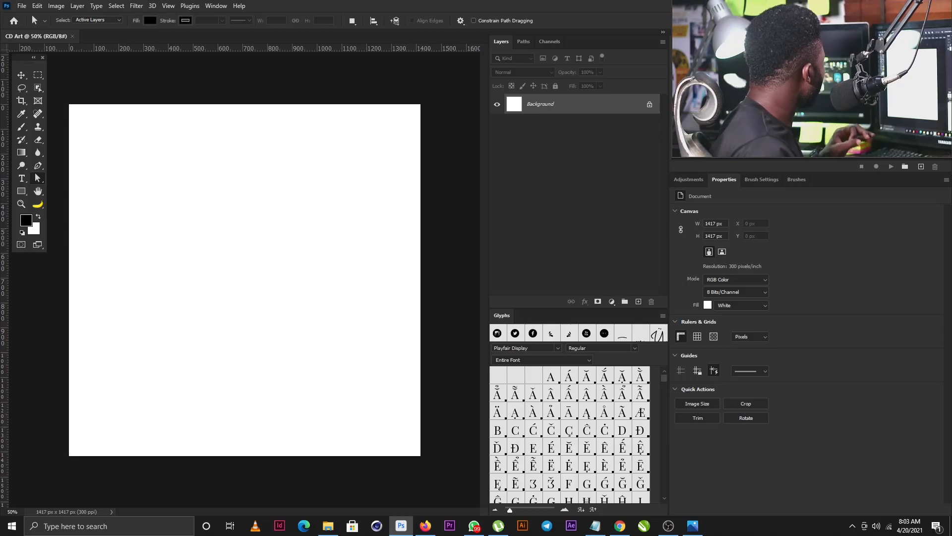
Step: Place Lady_Singing.jpg enlarged on the canvas's left, then add City 1.jpg scaled up above it
key("super+e")
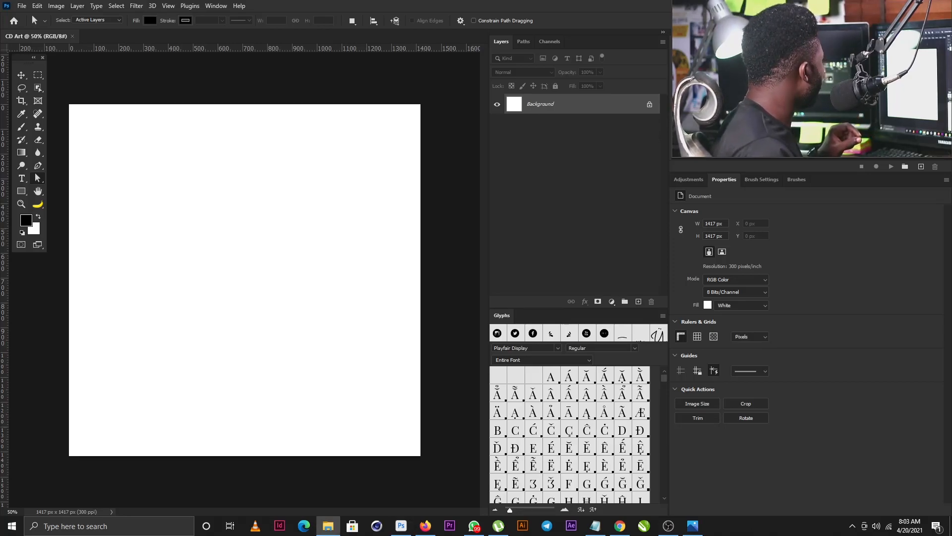
key("alt+Tab")
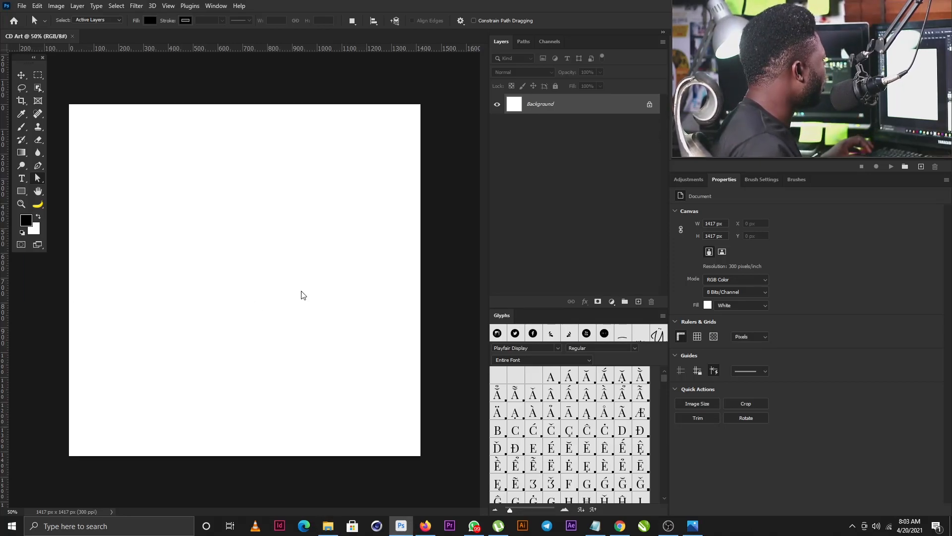
key("ctrl+v")
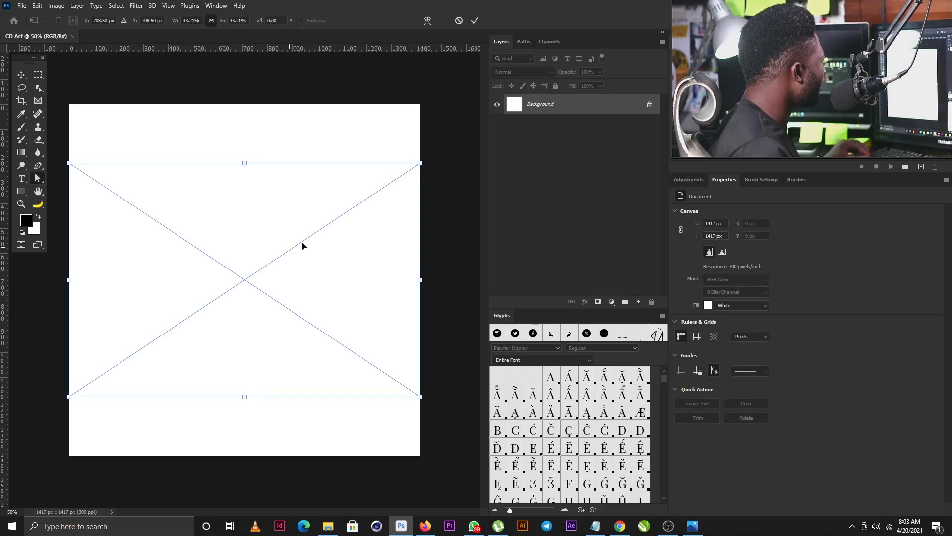
left_click_drag(418, 164, 513, 111)
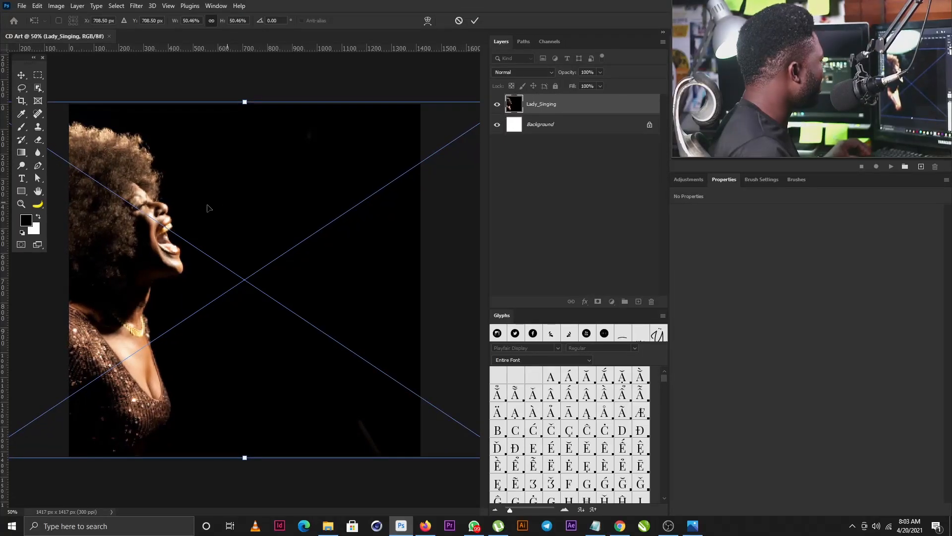
left_click_drag(206, 209, 241, 212)
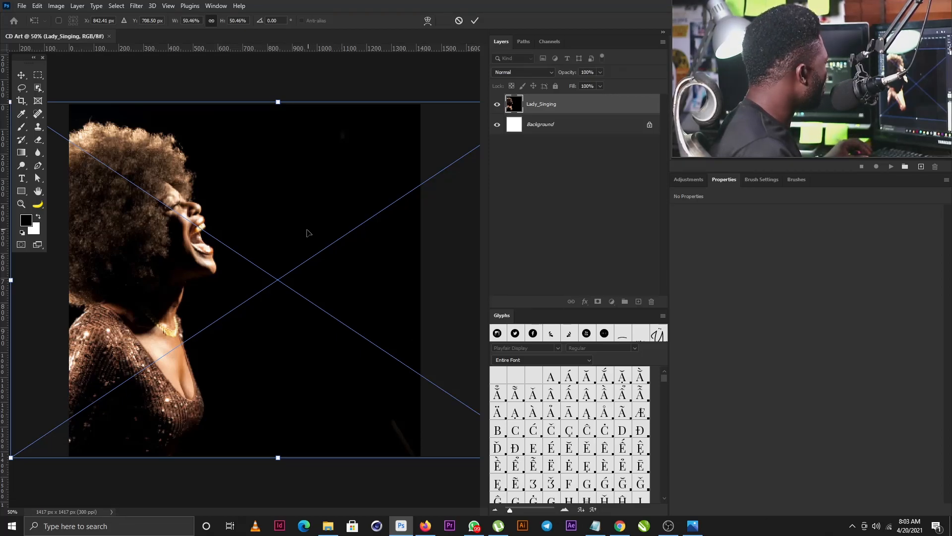
left_click_drag(295, 245, 298, 244)
key("Return")
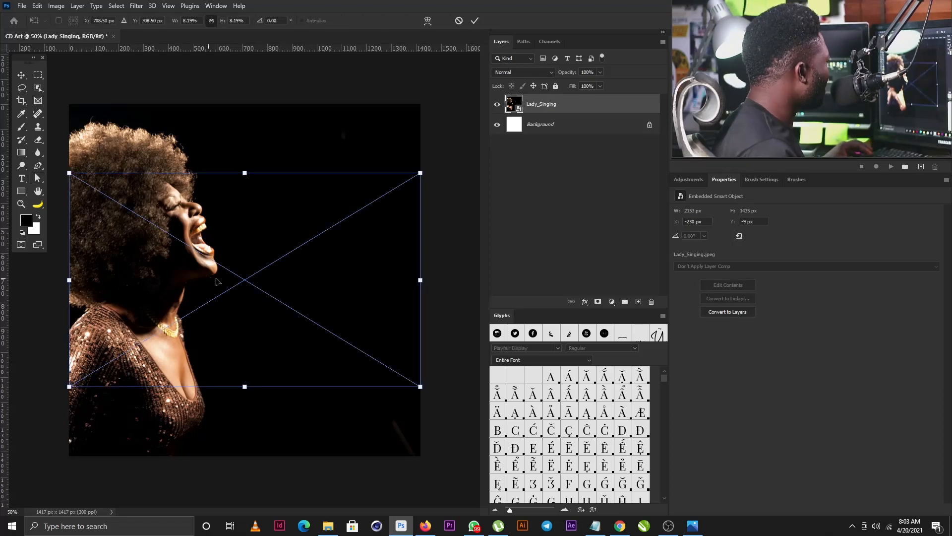
left_click_drag(420, 172, 561, 118)
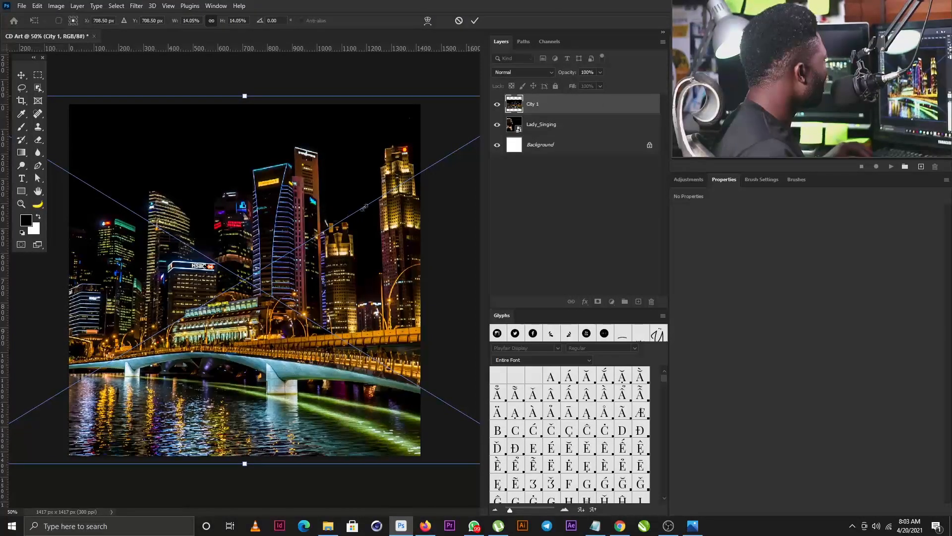
Step: Commit the city photo's transform and set the City 1 layer to Screen blend mode
double_click(345, 208)
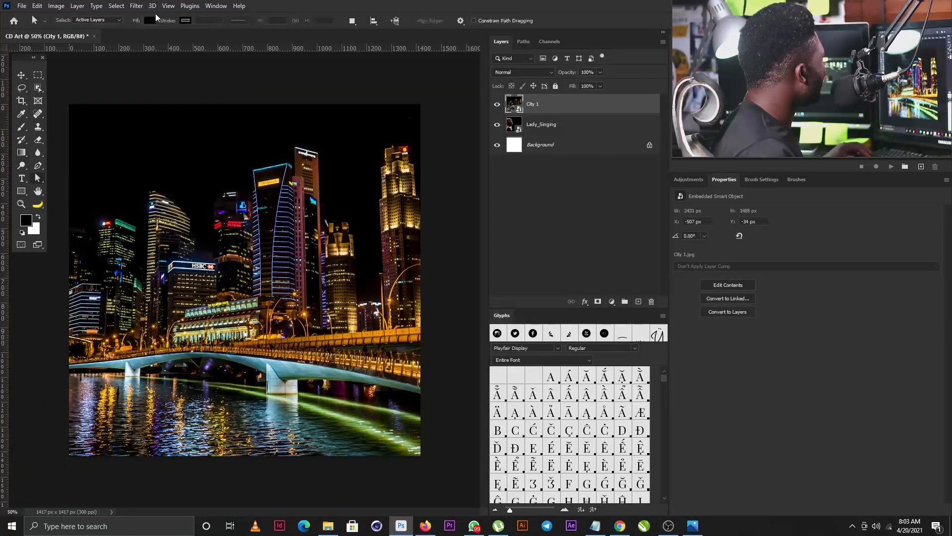
left_click(500, 72)
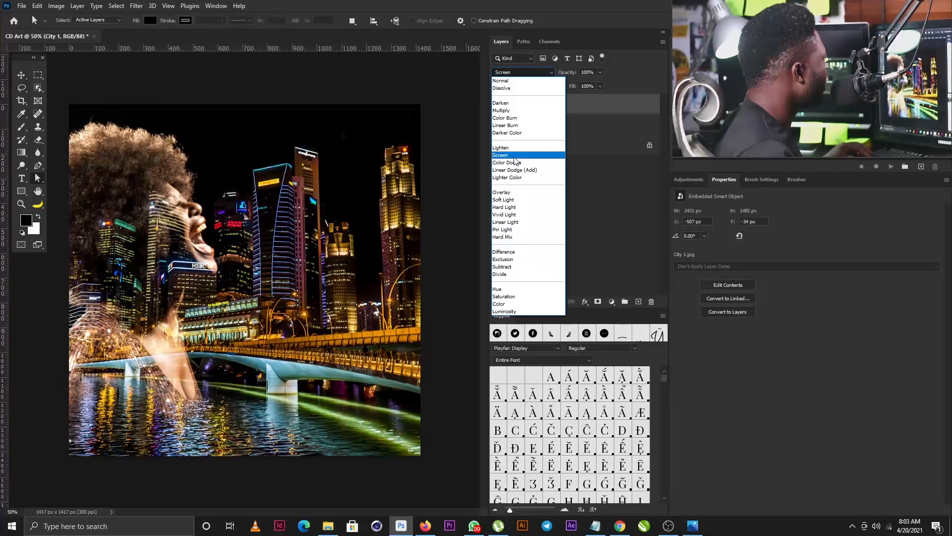
left_click(515, 157)
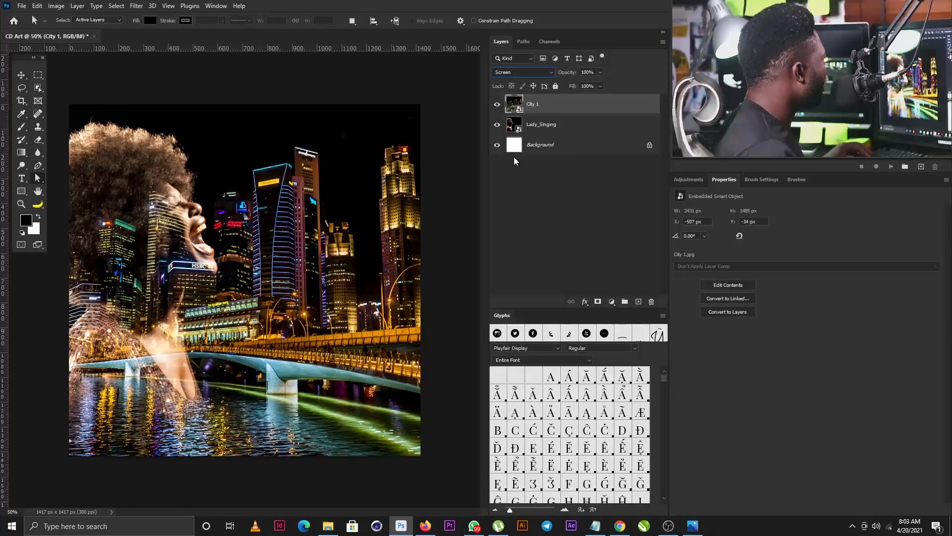
Step: Open Filter > Blur Gallery > Field Blur for the City 1 layer
left_click(139, 6)
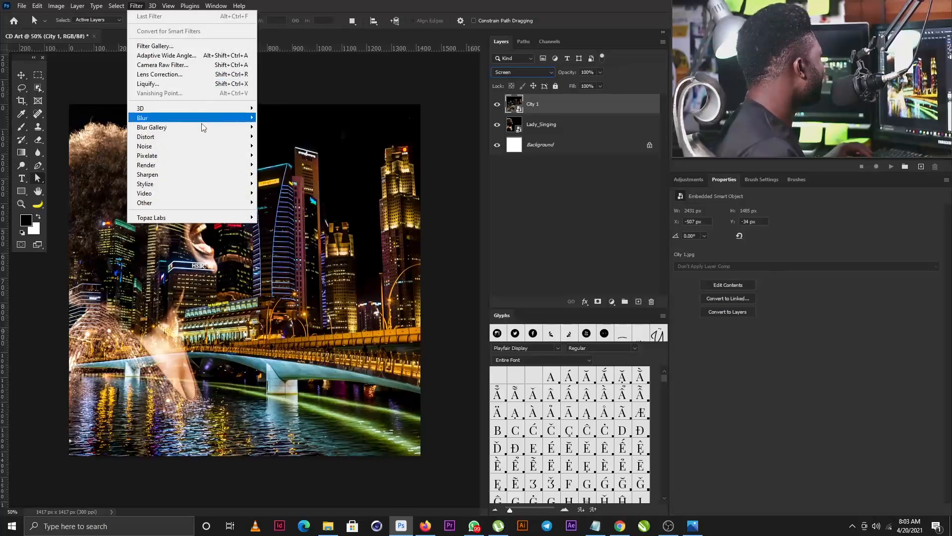
mouse_move(246, 127)
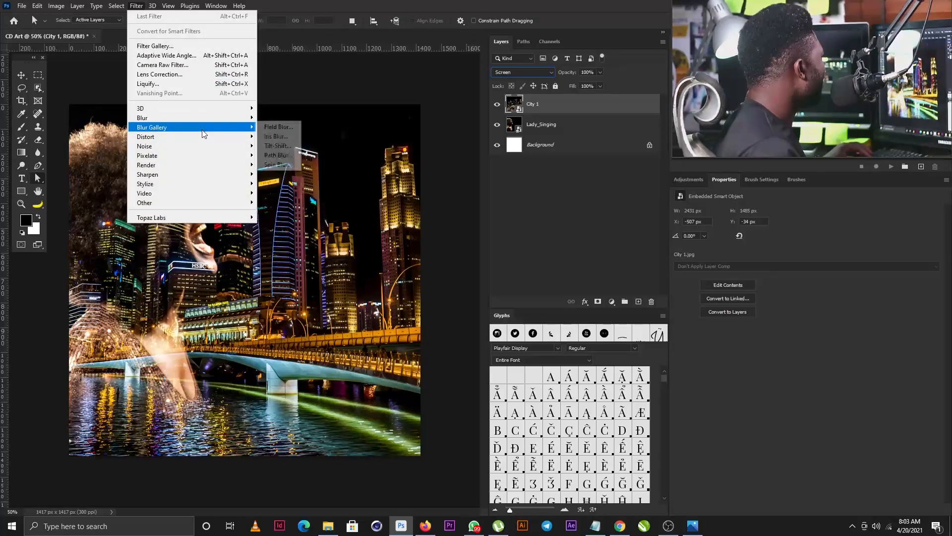
left_click(293, 128)
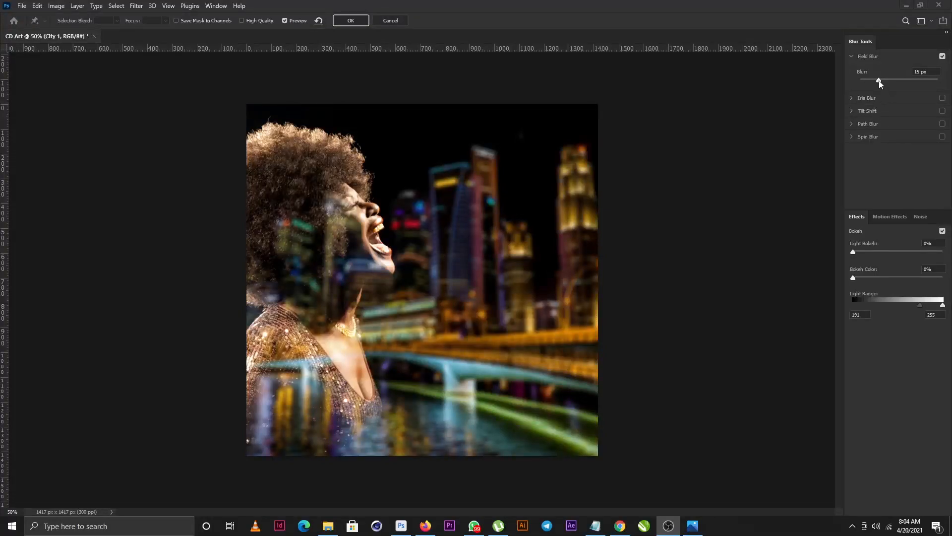
Step: Apply a 57 px Field Blur with 59% Light Bokeh to the City 1 layer
left_click(854, 254)
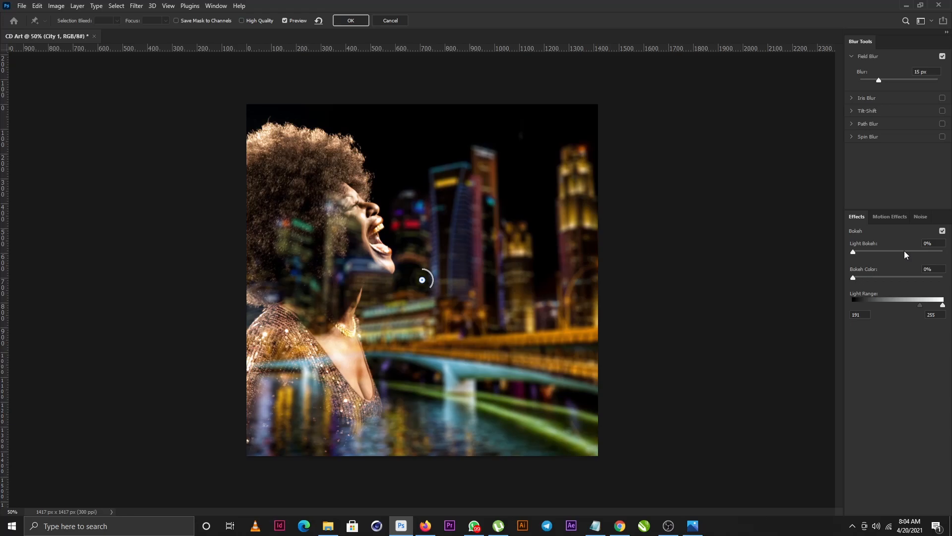
left_click_drag(855, 254, 901, 252)
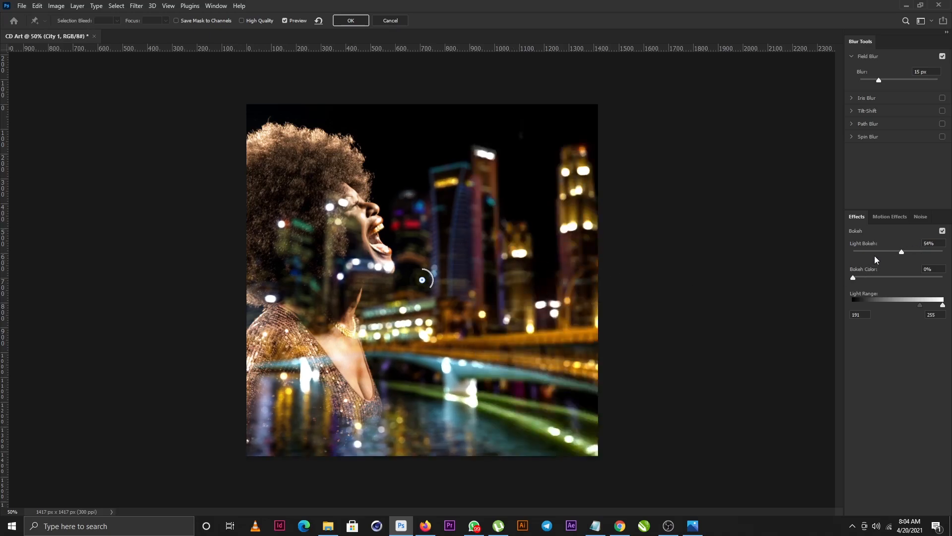
left_click_drag(903, 254, 907, 254)
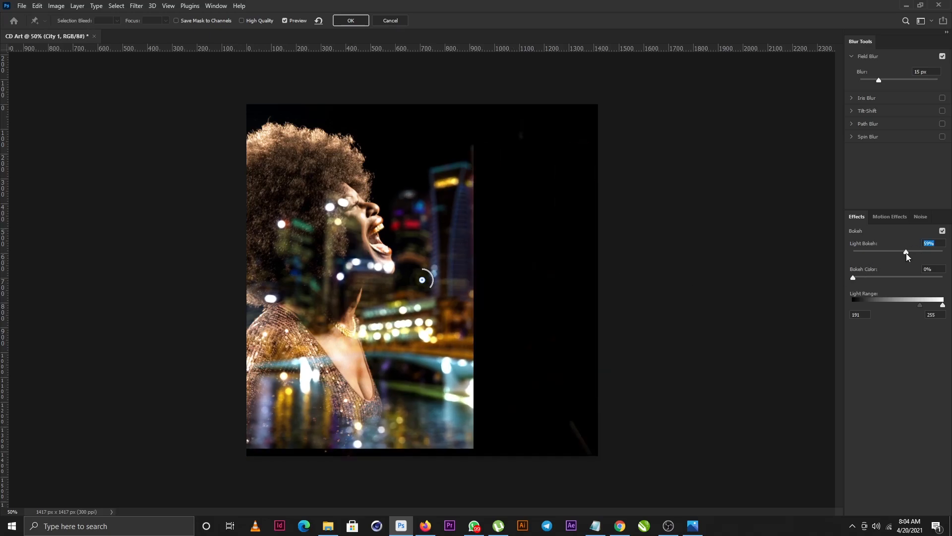
left_click_drag(880, 79, 894, 78)
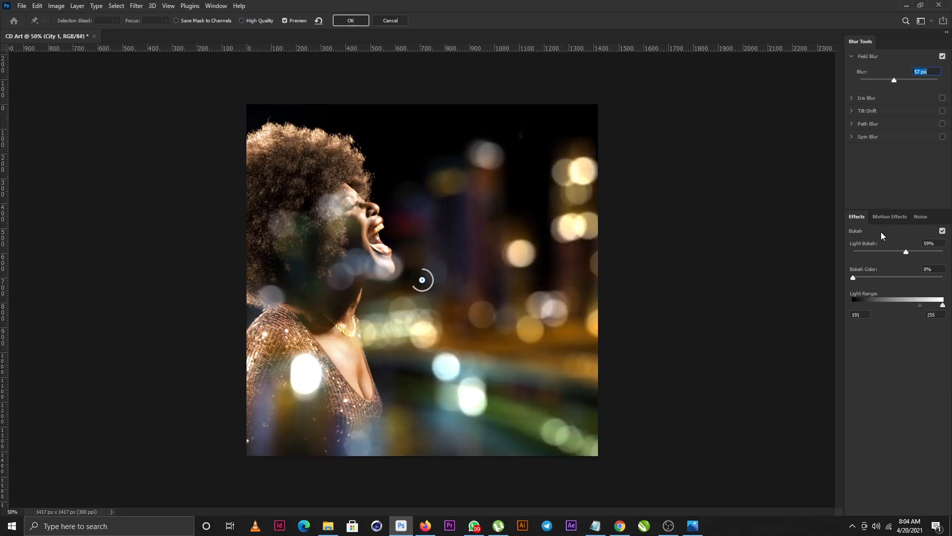
left_click(351, 21)
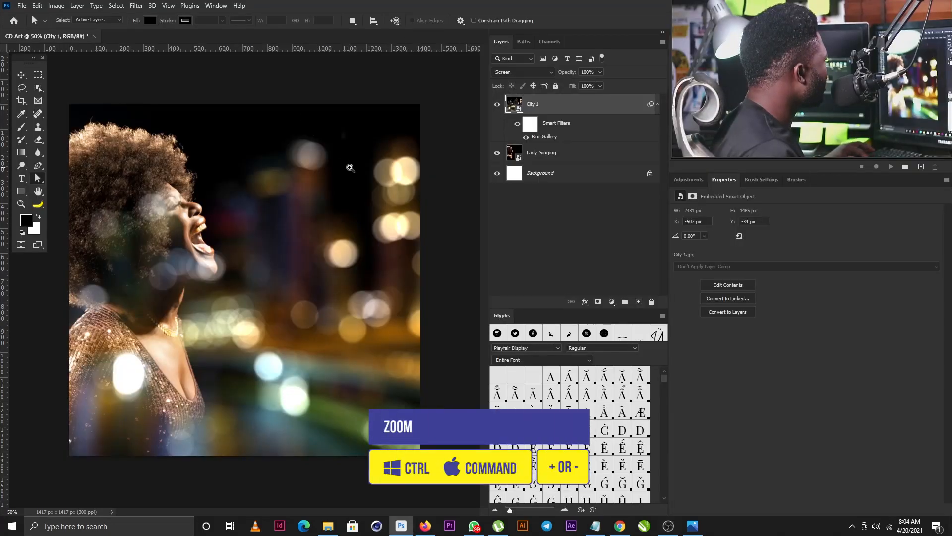
Step: Scale up and reposition the blurred City 1 layer to about X −459 px, Y −578 px
scroll(377, 134, "down", 5)
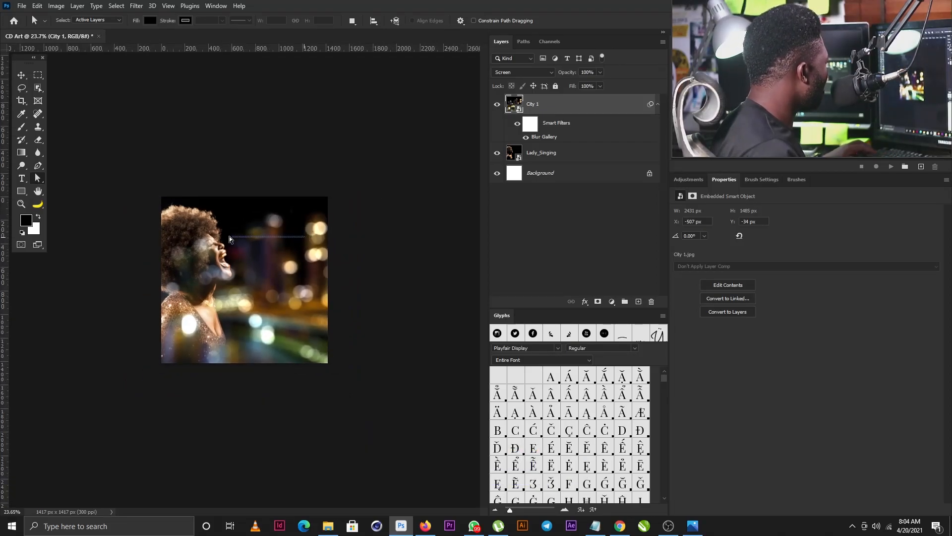
left_click(25, 75)
left_click_drag(254, 287, 335, 286)
key("ctrl+t")
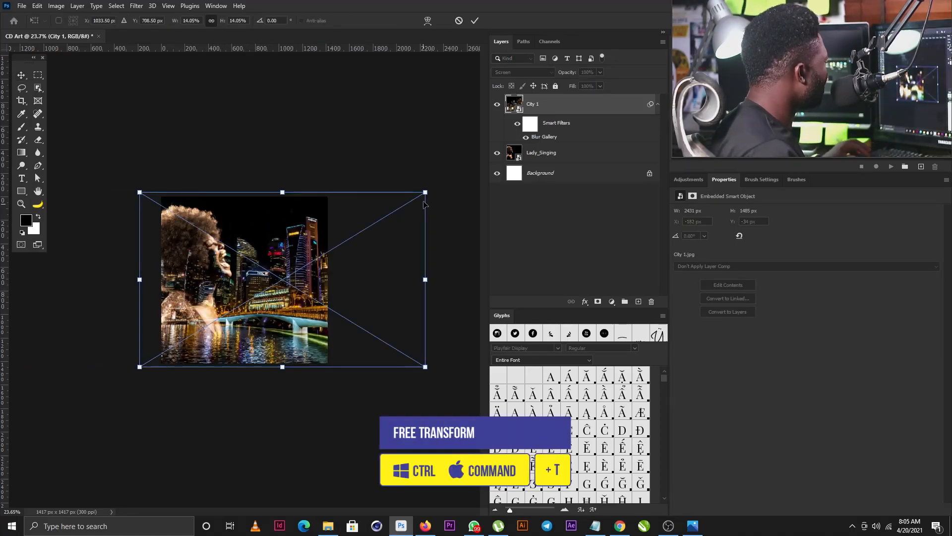
left_click_drag(425, 192, 517, 136)
left_click_drag(305, 239, 376, 248)
left_click_drag(198, 202, 227, 192)
left_click_drag(142, 132, 106, 113)
left_click_drag(304, 297, 308, 297)
key("Return")
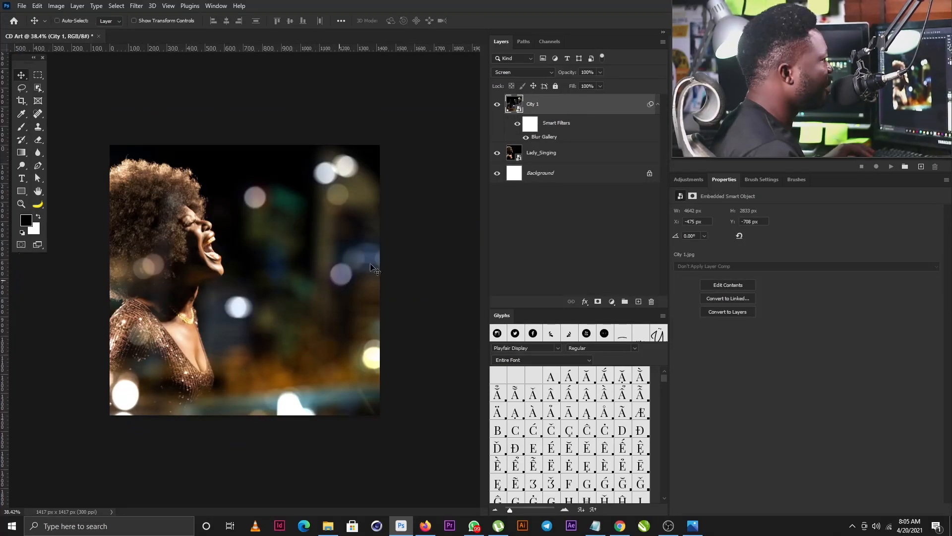
left_click_drag(365, 288, 366, 315)
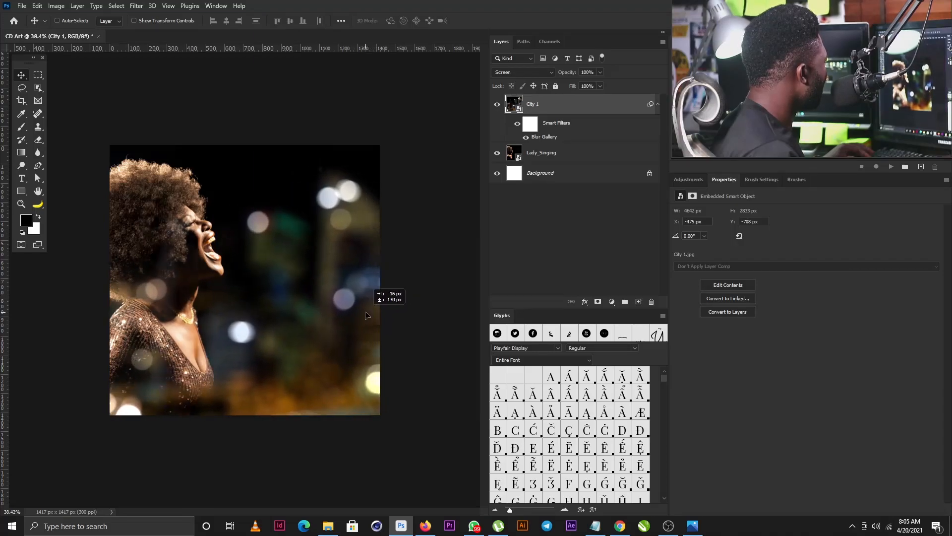
scroll(233, 262, "up", 1)
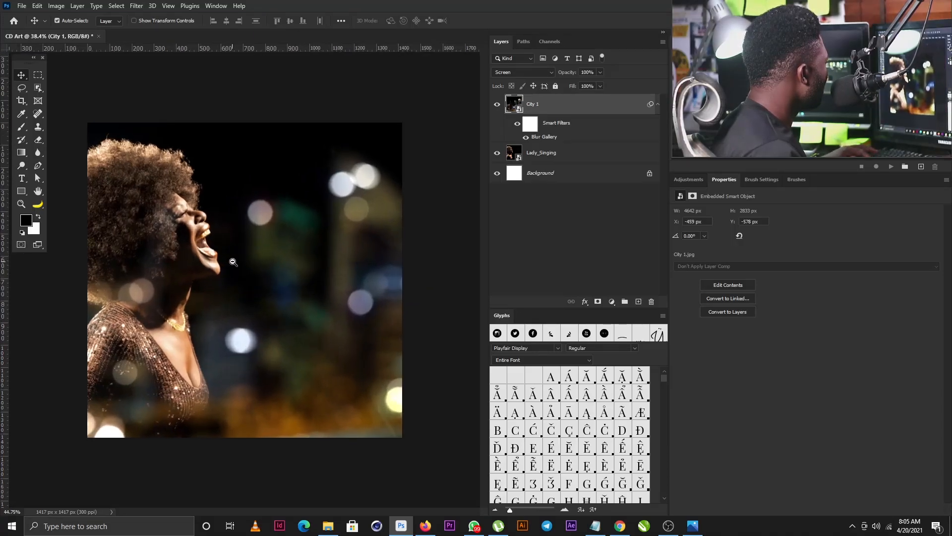
Step: Add a layer mask to City 1 and switch to a 400 px brush
left_click(598, 303)
key("b")
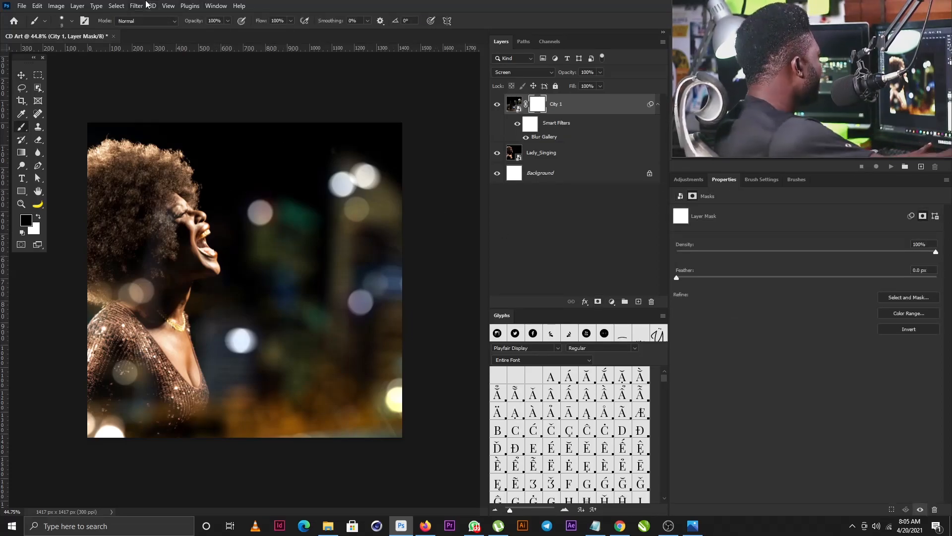
key("bracketright")
key("bracketright")
key("bracketright")
key("bracketright")
key("bracketright")
key("bracketright")
key("bracketright")
key("bracketright")
key("bracketright")
key("bracketright")
key("bracketright")
key("bracketright")
key("bracketright")
key("bracketright")
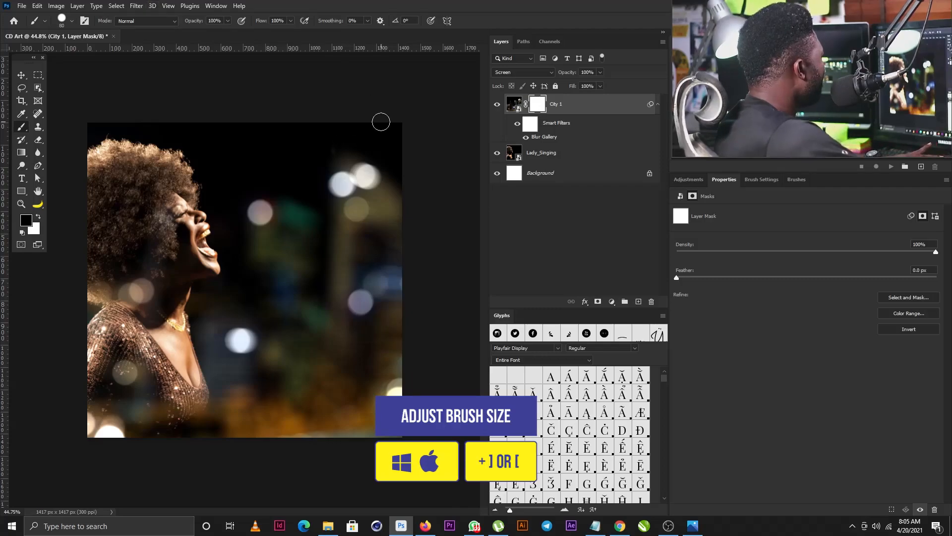
key("bracketright")
key("bracketright")
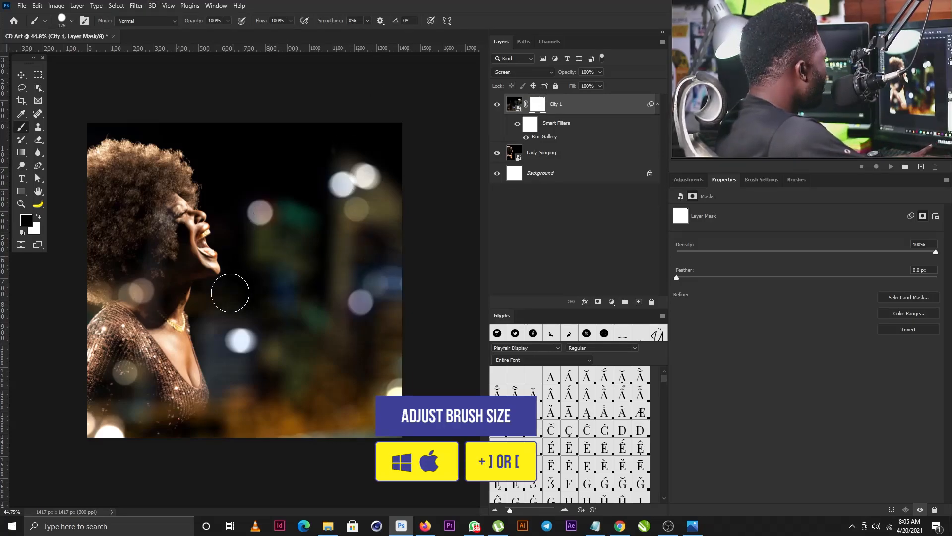
key("bracketright")
key("bracketright")
key("bracketright")
key("bracketright")
key("bracketright")
key("bracketright")
key("bracketright")
key("bracketright")
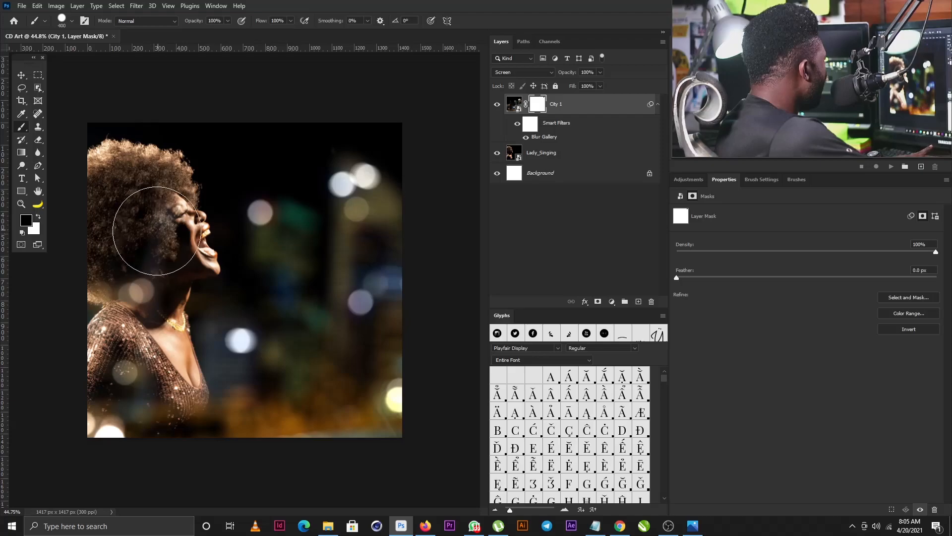
Step: Paint black over the singer's head with an 800 px soft round brush, Transfer on
left_click(689, 179)
left_click(756, 182)
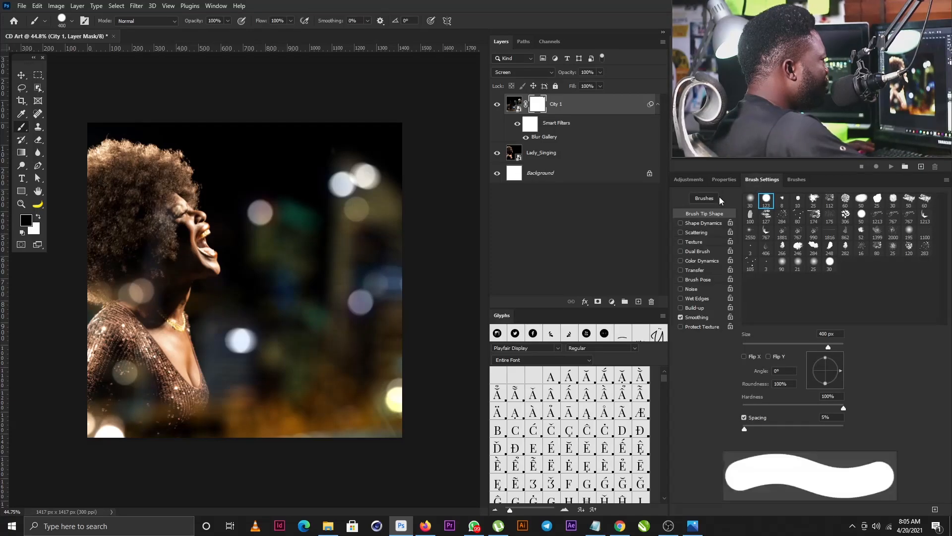
left_click(752, 201)
left_click(679, 270)
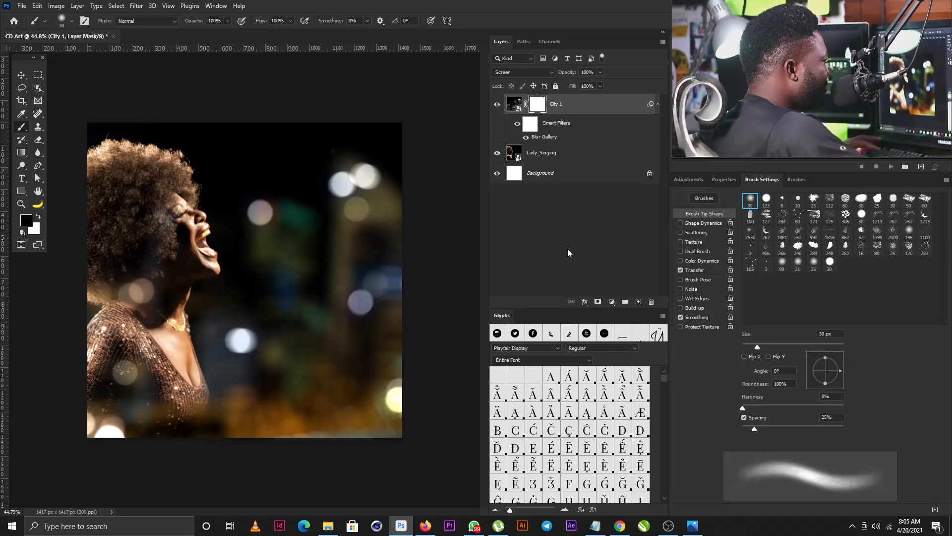
key("bracketright")
key("bracketright")
key("bracketright")
key("bracketright")
key("bracketright")
key("bracketright")
key("bracketright")
key("bracketright")
key("bracketright")
key("bracketright")
key("bracketright")
key("bracketright")
key("bracketright")
key("bracketright")
key("bracketright")
key("bracketright")
key("bracketright")
key("bracketright")
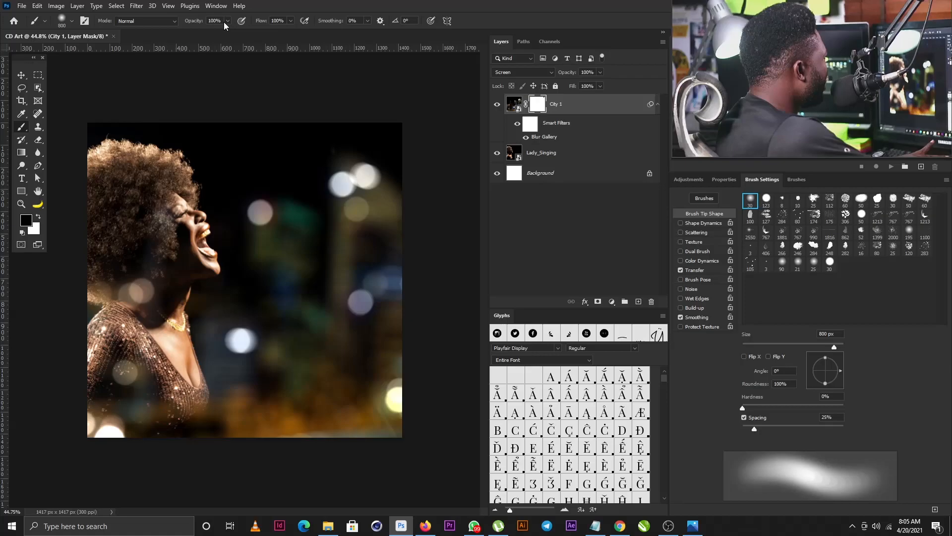
mouse_move(127, 255)
left_mouse_down()
mouse_move(140, 212)
mouse_move(139, 233)
mouse_move(158, 233)
mouse_move(152, 226)
mouse_move(151, 243)
mouse_move(143, 224)
mouse_move(148, 357)
mouse_move(138, 368)
mouse_move(144, 361)
mouse_move(128, 368)
mouse_move(135, 354)
mouse_move(121, 316)
mouse_move(132, 258)
mouse_move(123, 201)
mouse_move(134, 256)
mouse_move(118, 279)
mouse_move(143, 319)
mouse_move(159, 286)
mouse_move(158, 257)
mouse_move(114, 270)
mouse_move(141, 225)
mouse_move(144, 250)
mouse_move(128, 275)
mouse_move(113, 271)
mouse_move(96, 293)
left_mouse_up()
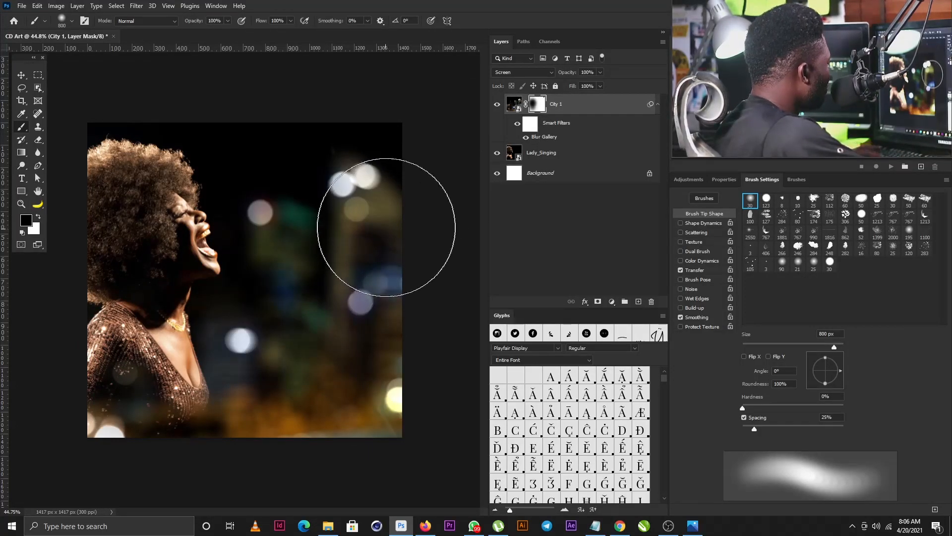
Step: Target the City 1 image instead of its mask and shift the bokeh slightly left
key("v")
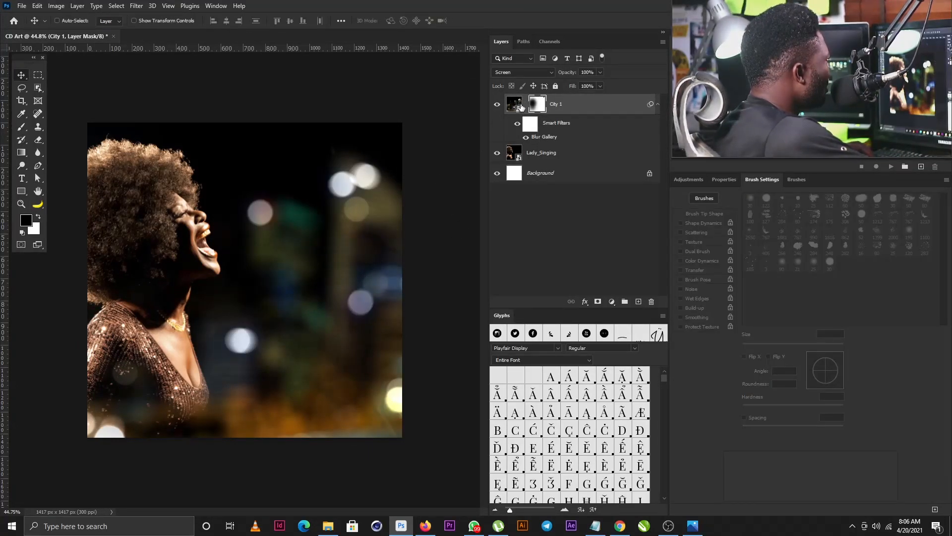
left_click(514, 107)
left_click_drag(353, 256, 331, 256)
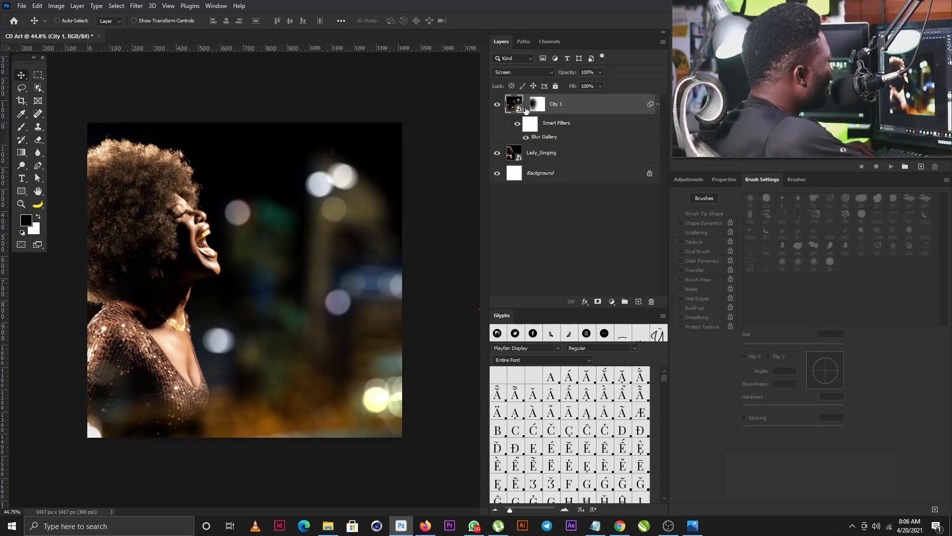
scroll(370, 154, "down", 5)
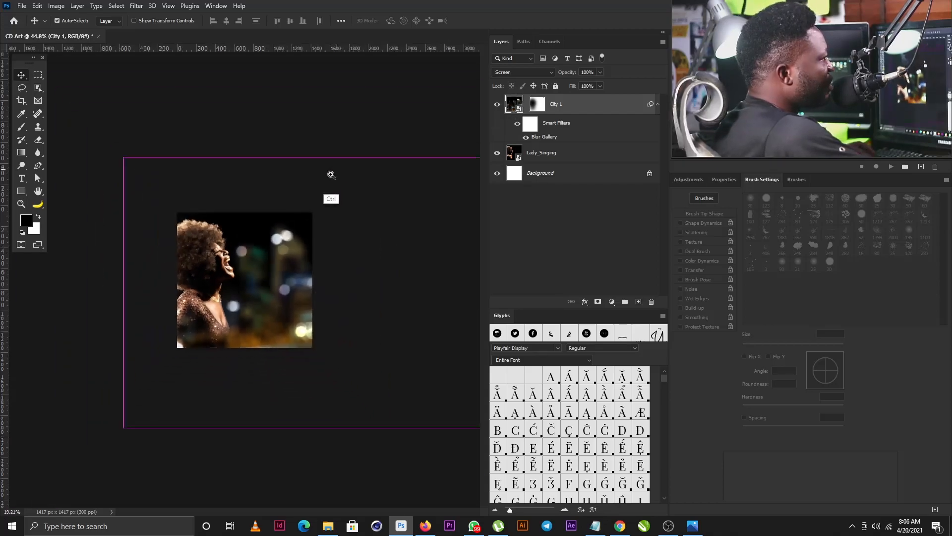
Step: Scale up the City 1 image and move it right, beside the singer's profile
key("ctrl+t")
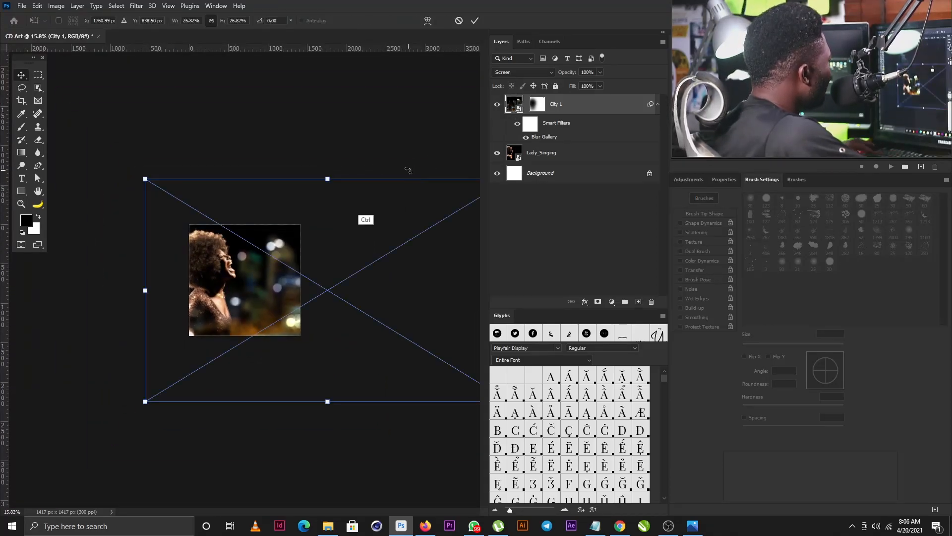
left_click_drag(145, 177, 61, 127)
left_click_drag(239, 279, 290, 280)
key("Return")
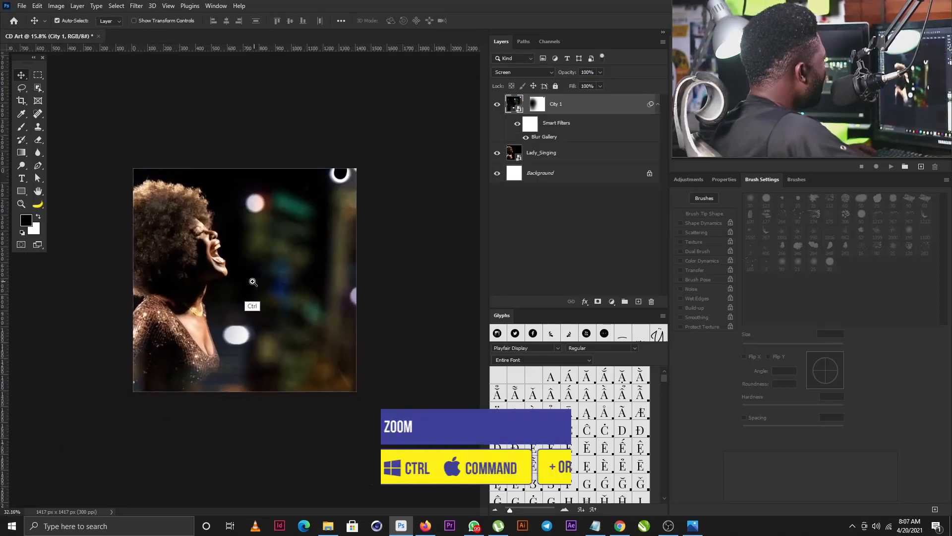
key("ctrl+plus")
left_click_drag(313, 178, 283, 183)
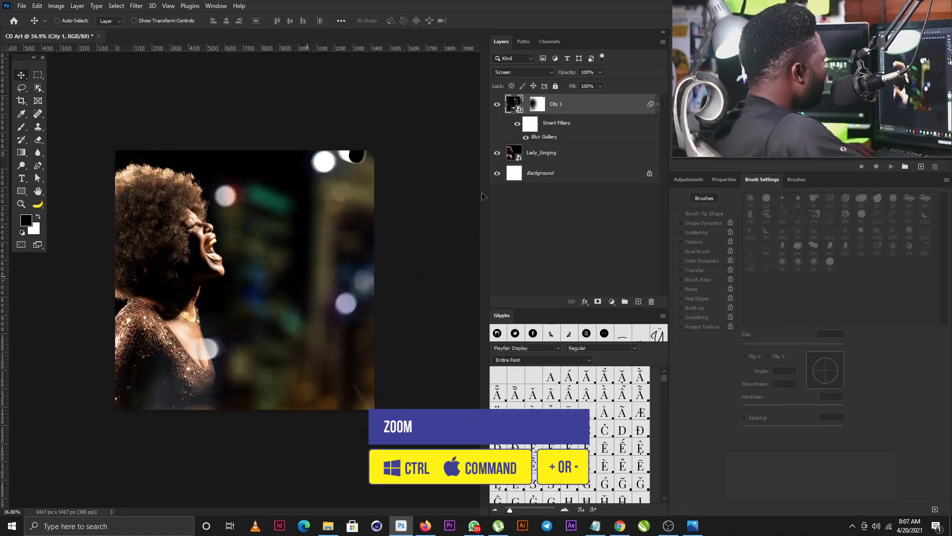
Step: Update the Field Blur to 99 px, Light Bokeh 65% and Bokeh Color 23%
double_click(546, 136)
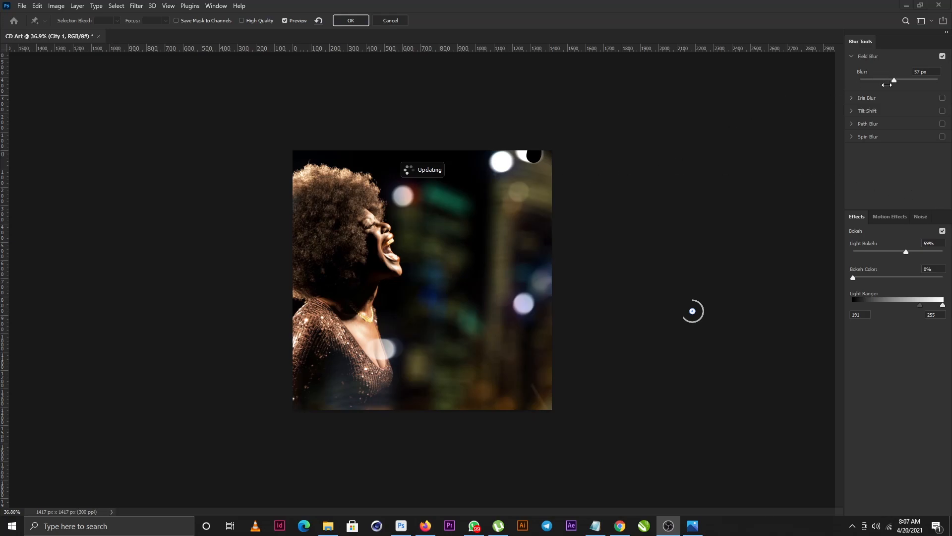
left_click_drag(895, 81, 900, 80)
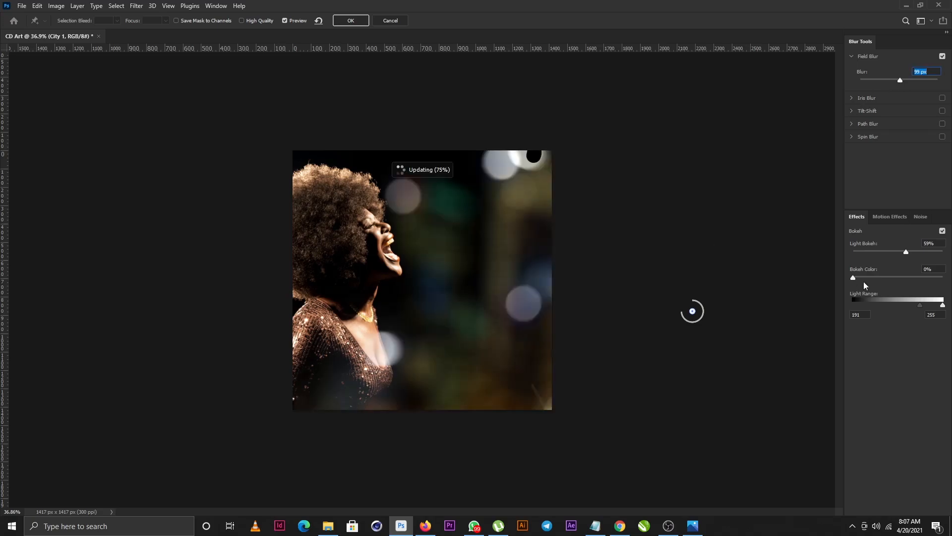
left_click_drag(907, 252, 910, 252)
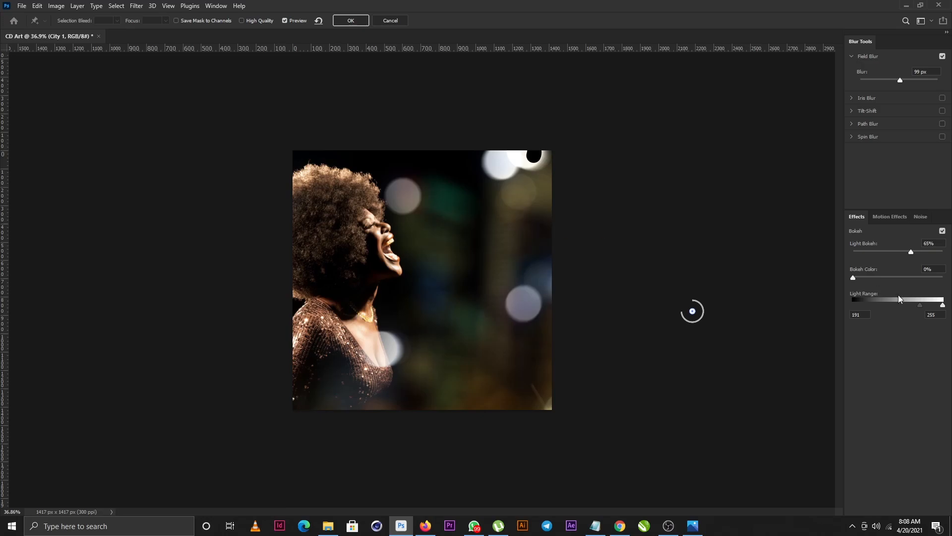
left_click_drag(853, 276, 873, 277)
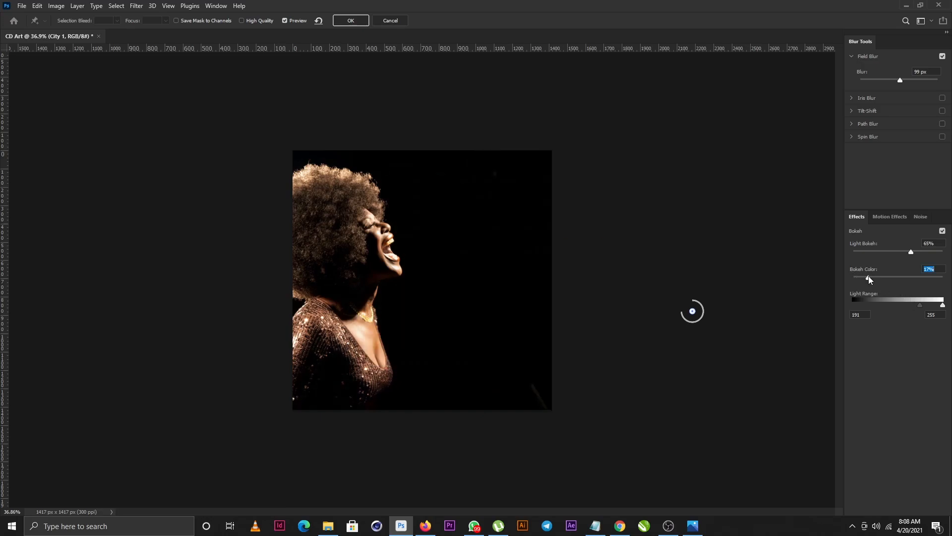
left_click(358, 20)
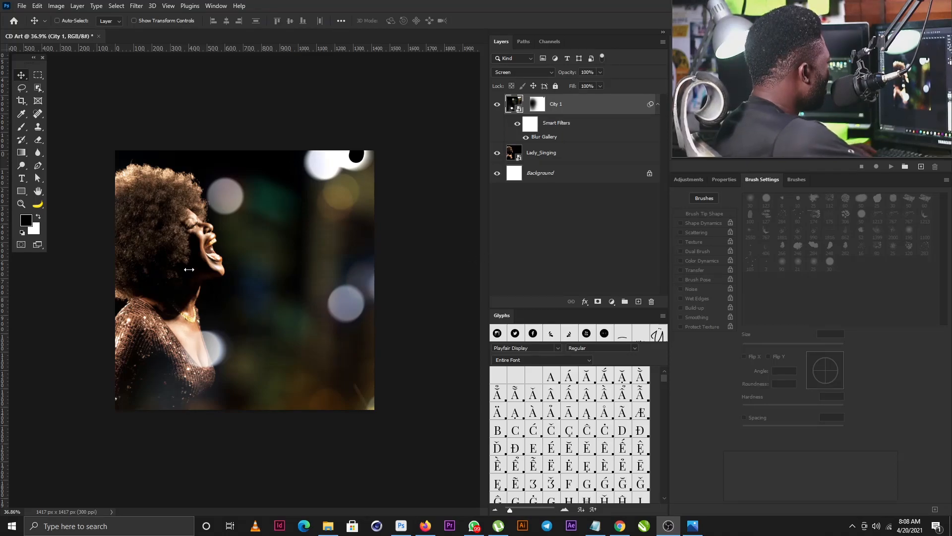
key("ctrl")
key("ctrl+plus")
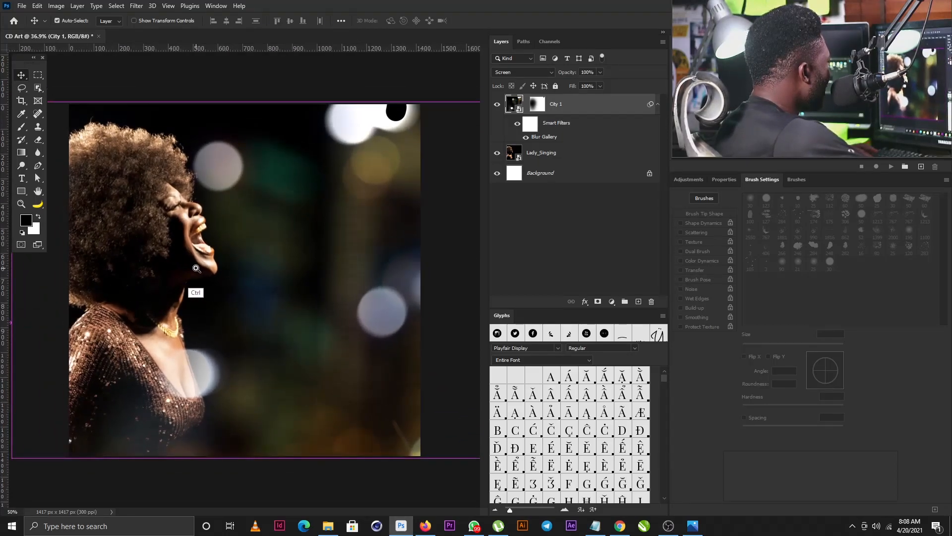
Step: Paint white on City 1's mask in the top-right corner to restore the bokeh there
left_click(536, 104)
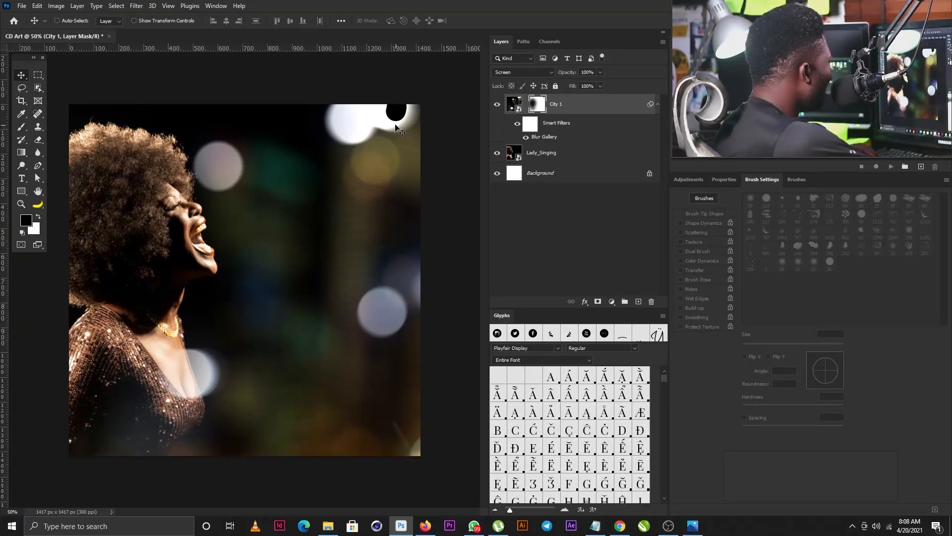
key("b")
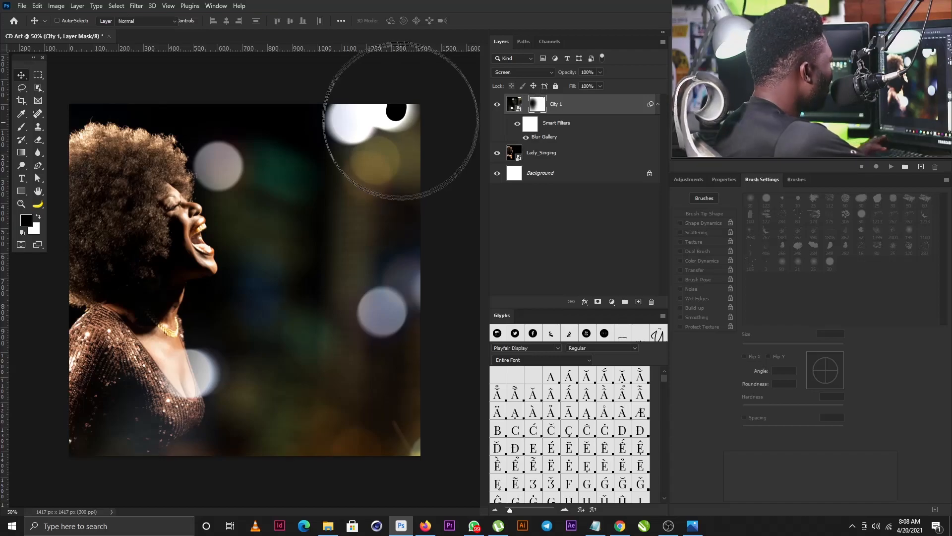
left_click(38, 218)
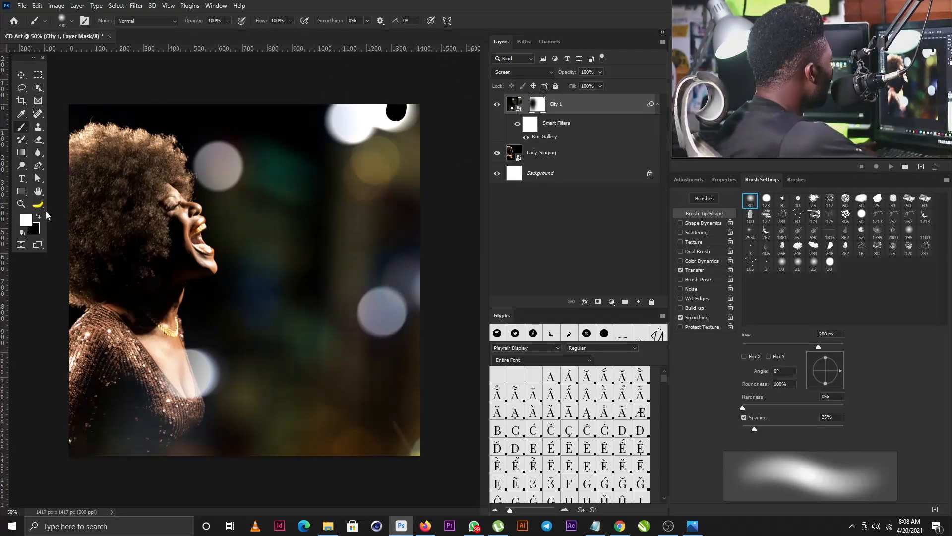
left_click(397, 100)
left_click(397, 100)
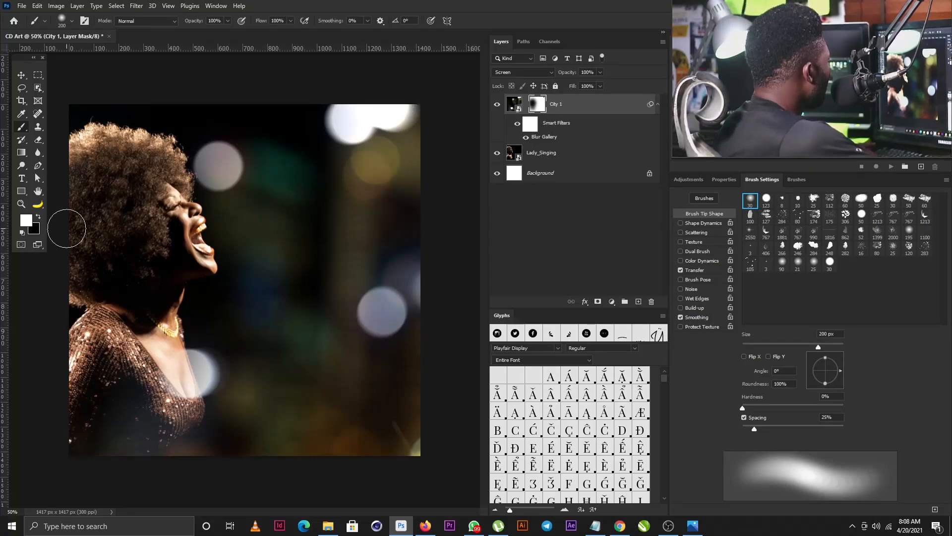
left_click(39, 217)
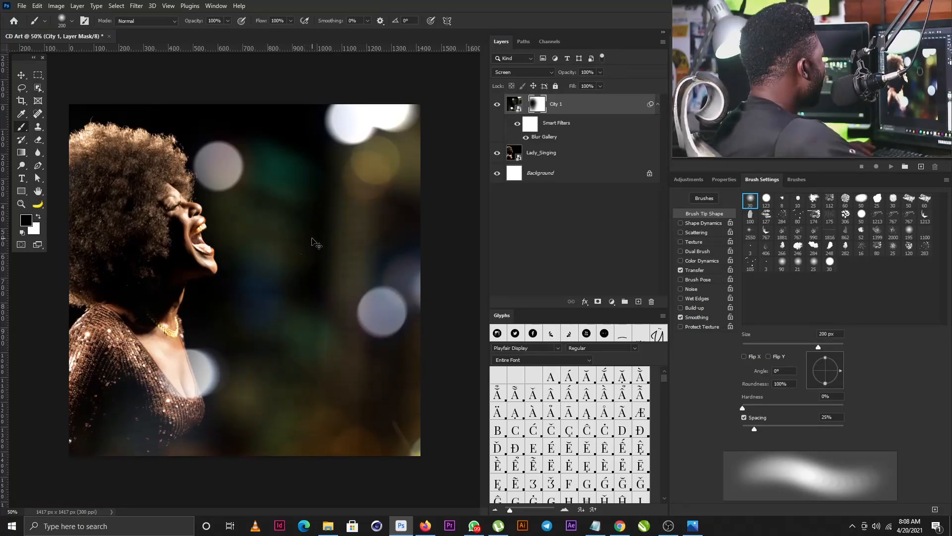
mouse_move(333, 257)
left_mouse_down()
mouse_move(305, 288)
mouse_move(323, 281)
left_mouse_up()
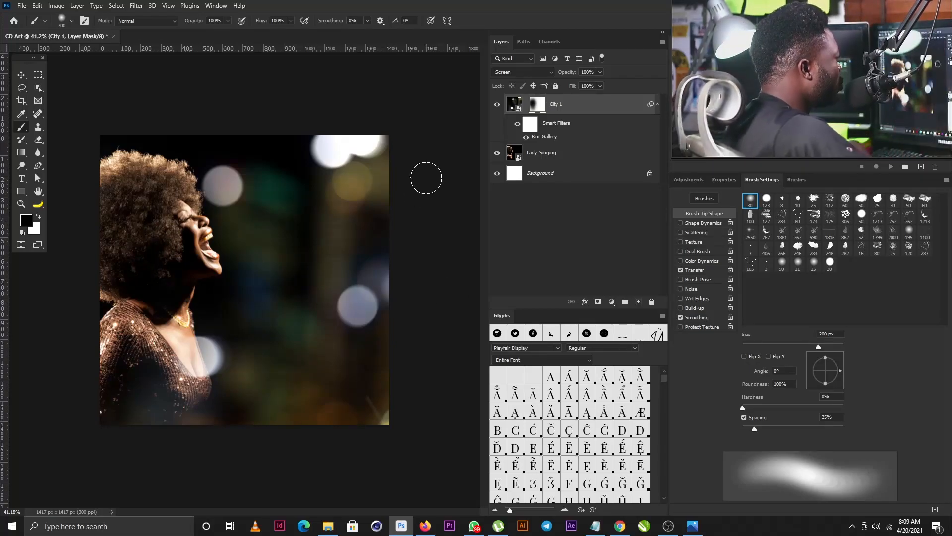
Step: Choose the Fuji F125 Kodak 2395 (by Adobe).cube LUT for the Color Lookup layer
left_click(724, 179)
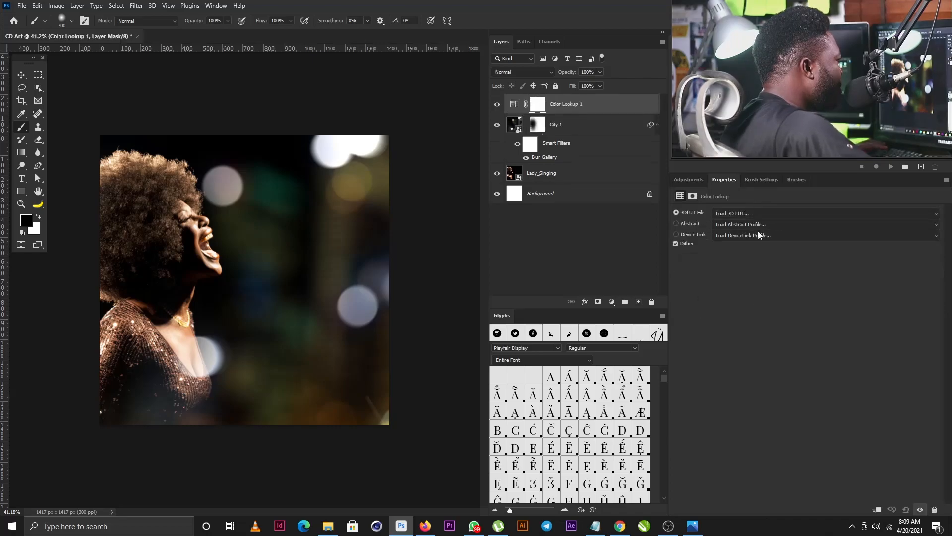
left_click(744, 213)
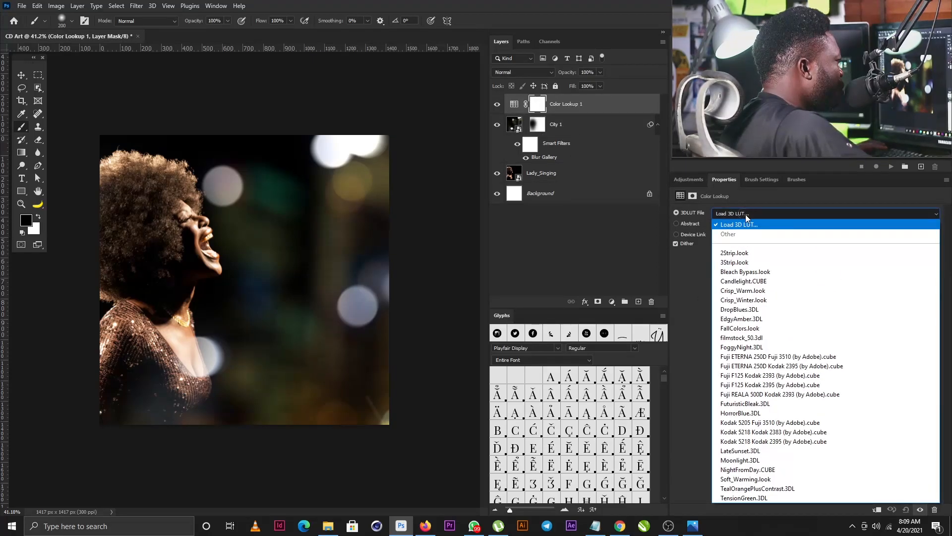
left_click(768, 385)
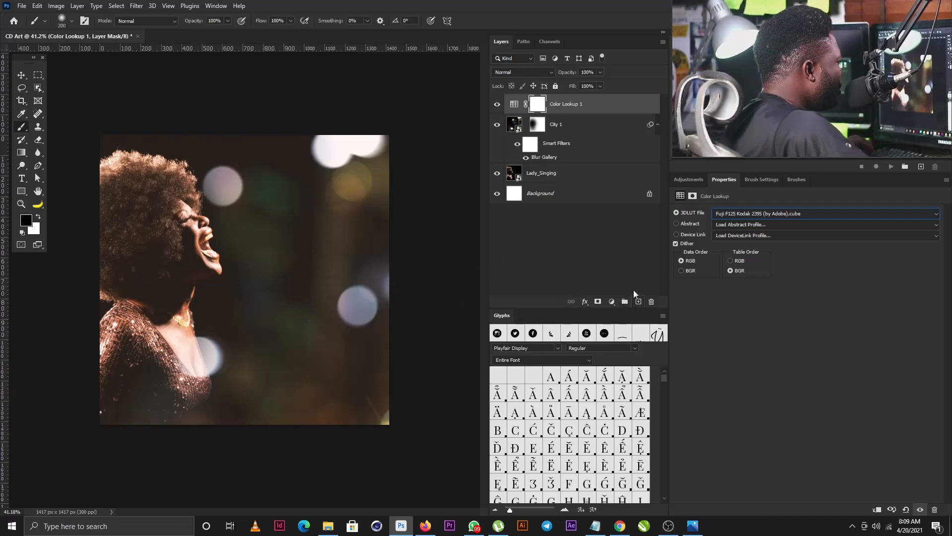
Step: Add a top layer named 'Noise', set to Soft Light and filled with 50% gray
left_click(639, 302, "alt")
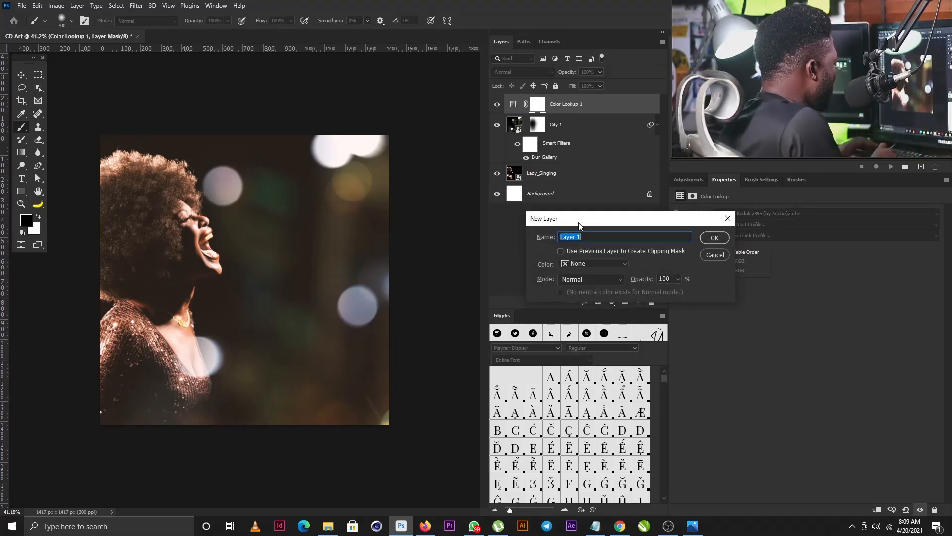
type("Noise")
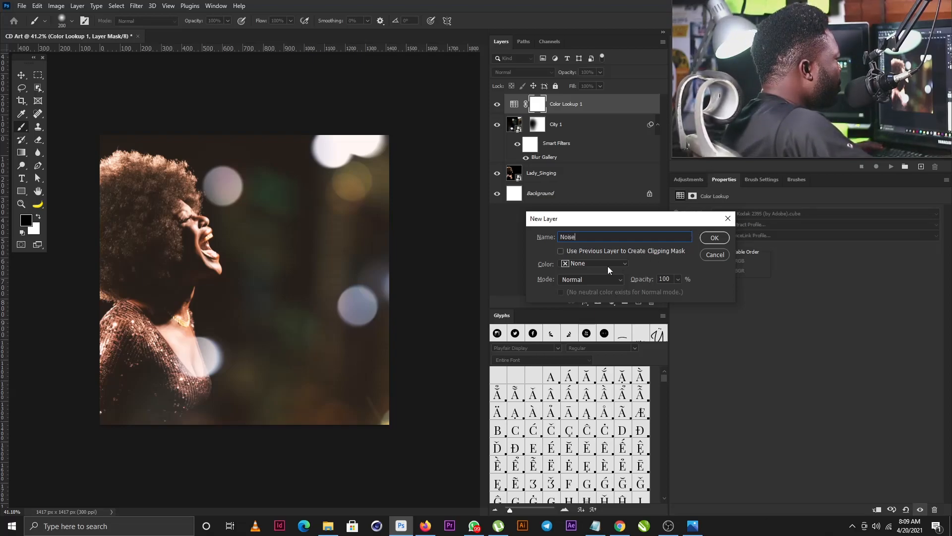
left_click(571, 265)
left_click(539, 275)
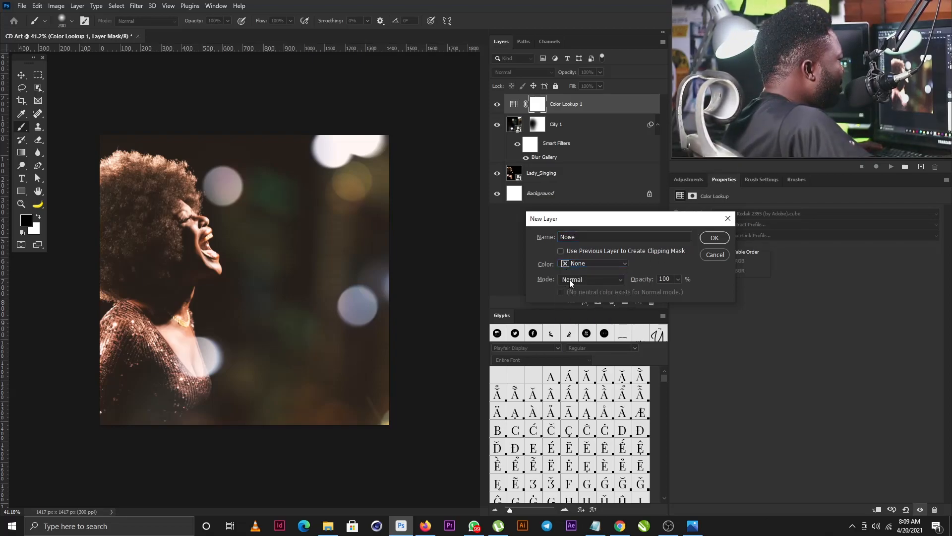
left_click(570, 279)
left_click(568, 372)
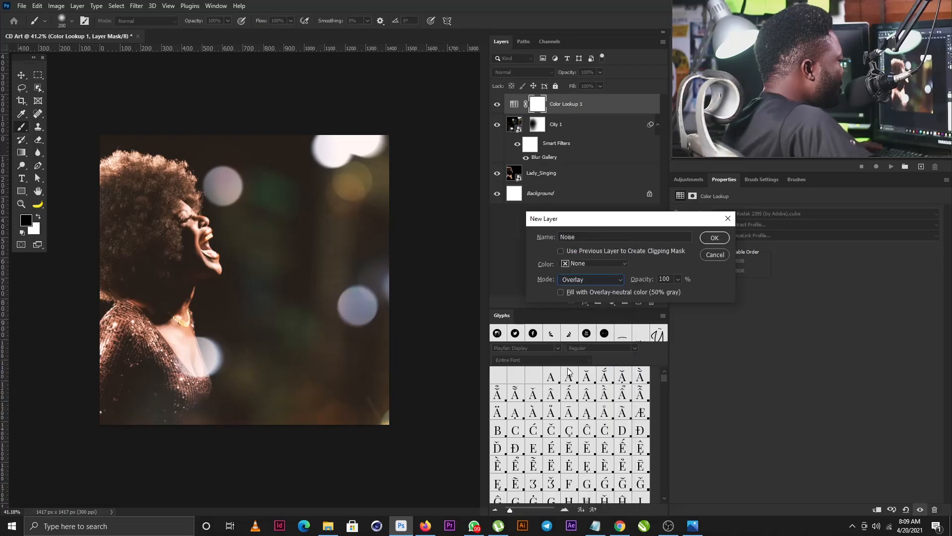
left_click(596, 282)
left_click(573, 377)
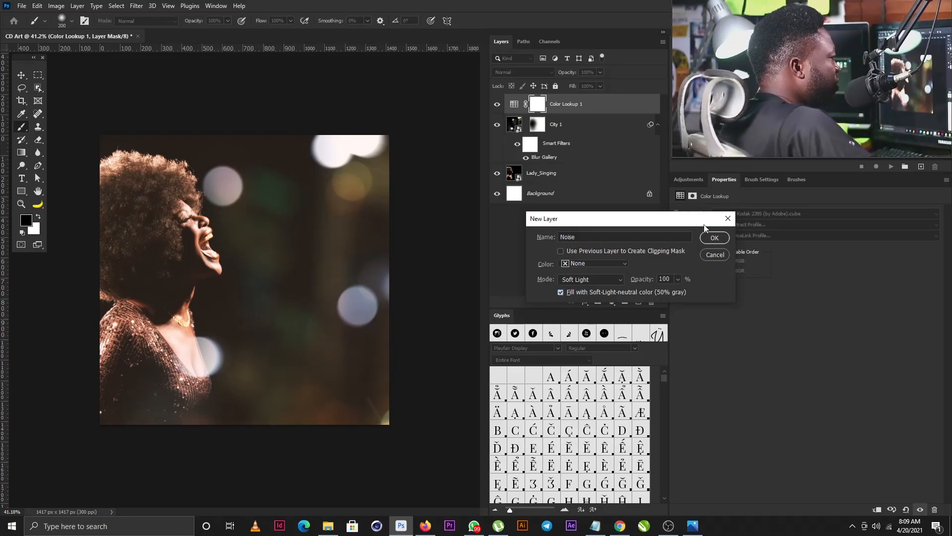
left_click(709, 239)
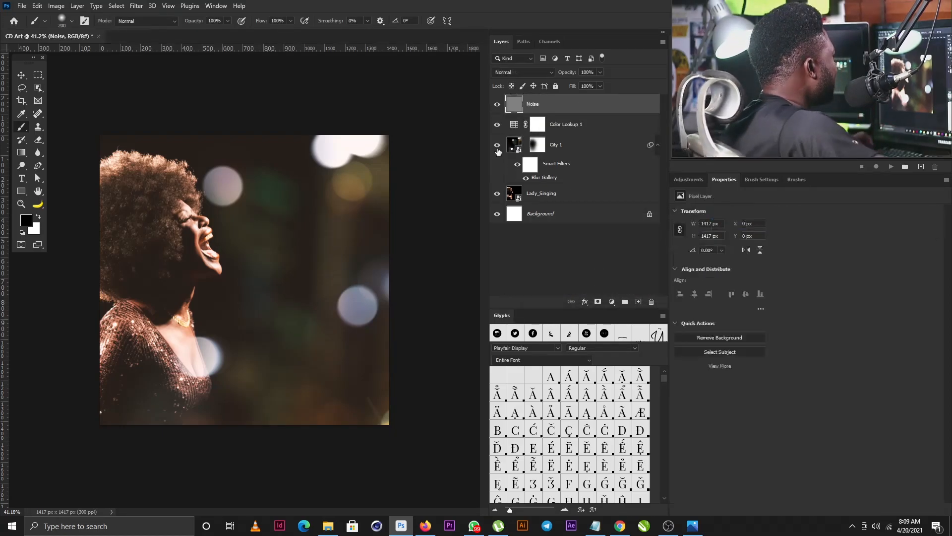
Step: Apply 15% monochromatic Add Noise to the Noise layer and lower its opacity to 63%
left_click(135, 6)
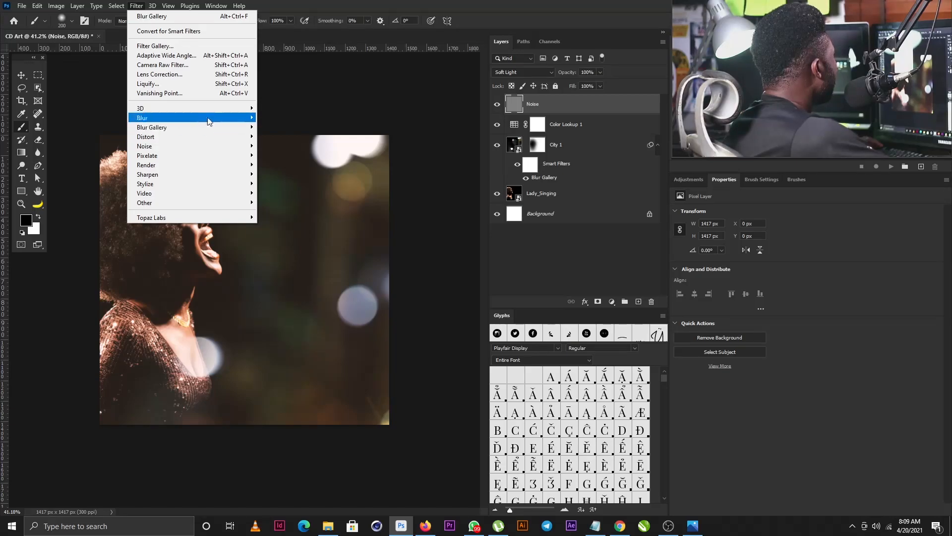
mouse_move(220, 146)
left_click(298, 148)
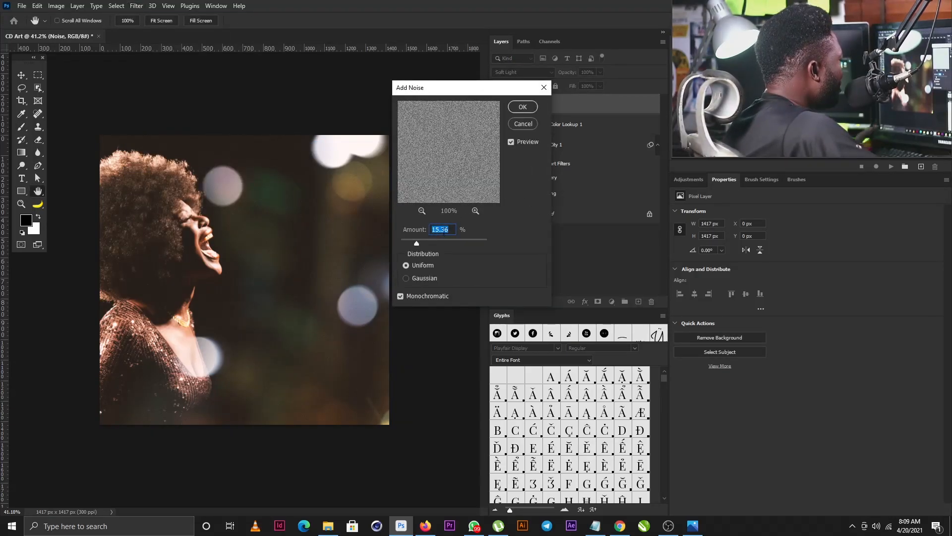
type("1")
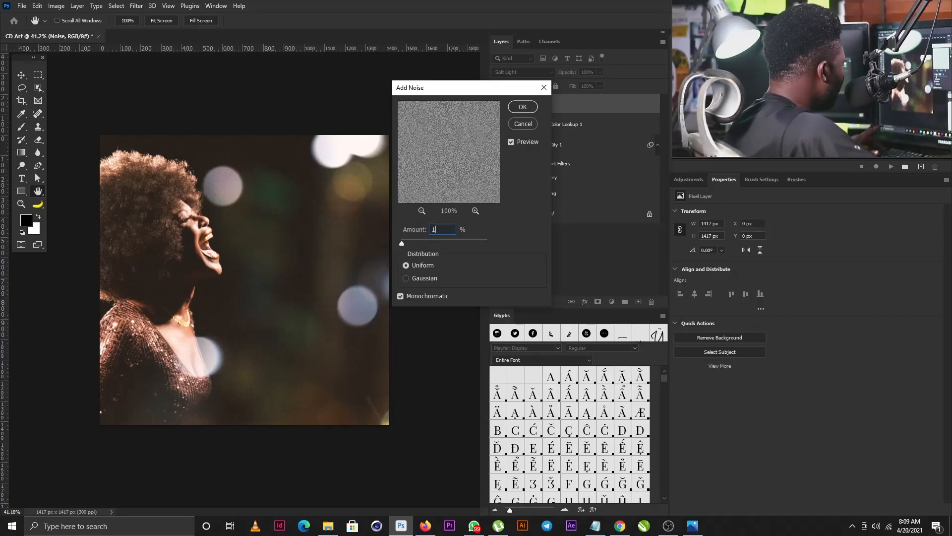
type("5")
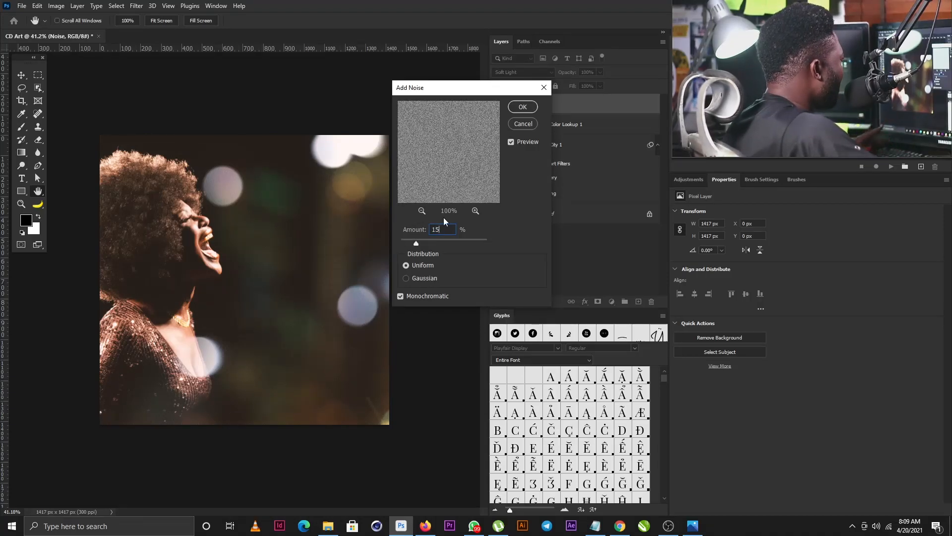
left_click(528, 110)
left_click(600, 72)
left_click_drag(603, 83, 585, 88)
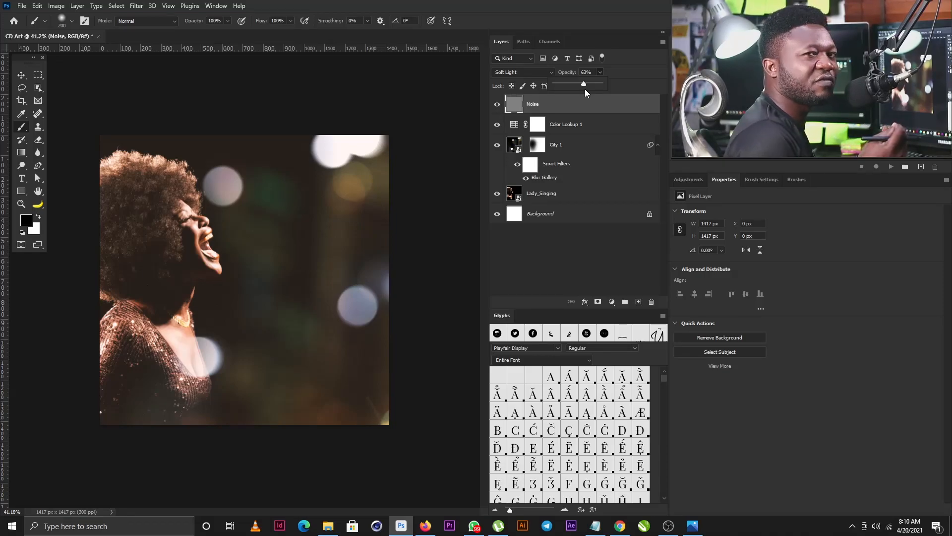
Step: Add a Hue/Saturation 1 adjustment layer on top with Saturation raised to +4
key("v")
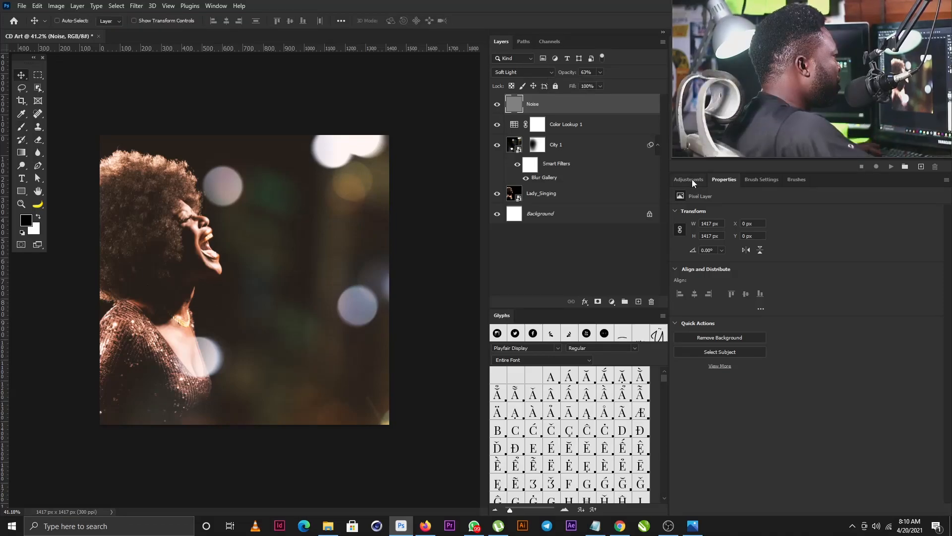
left_click(691, 180)
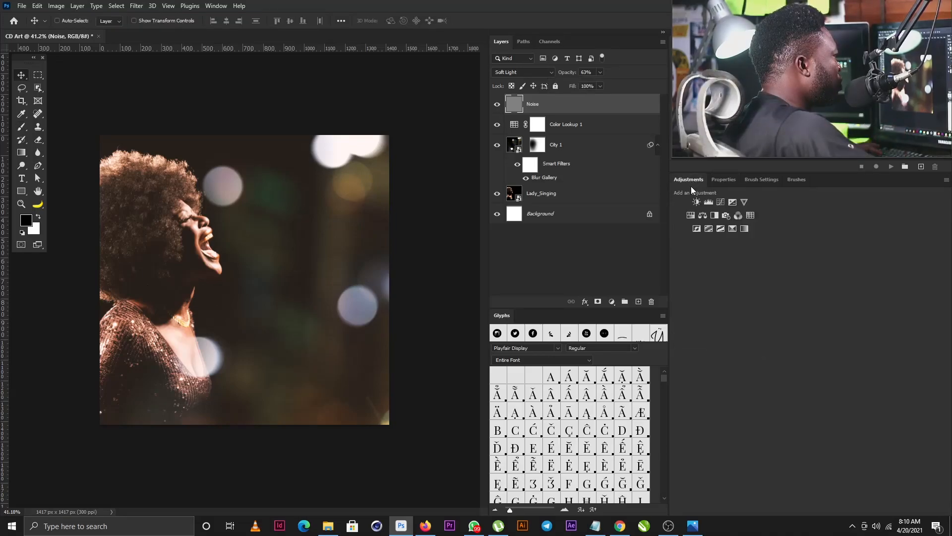
left_click(691, 216)
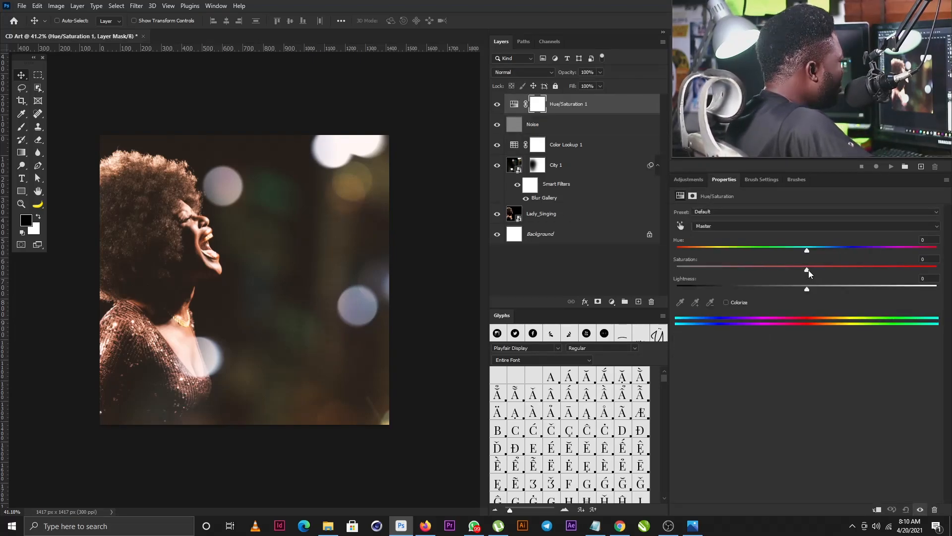
left_click_drag(808, 270, 814, 269)
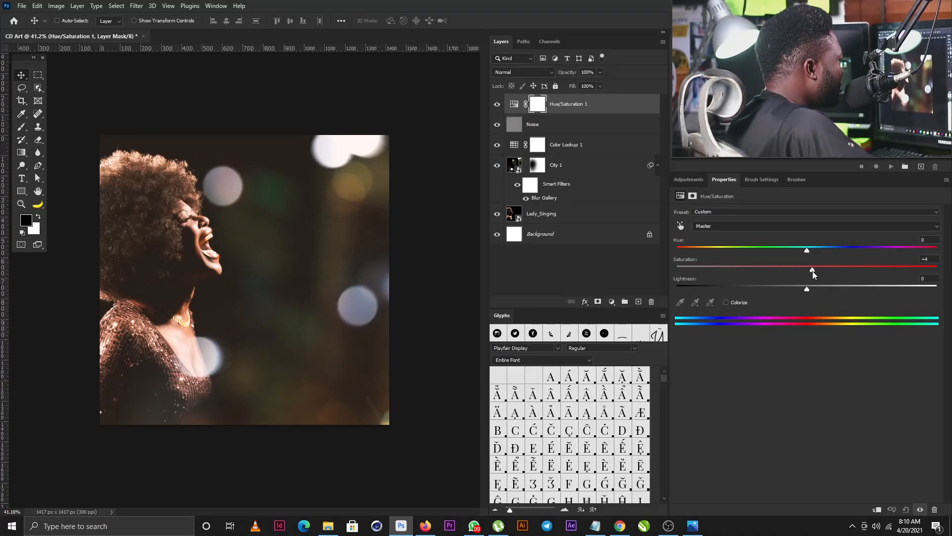
left_click(22, 180)
left_click(74, 179)
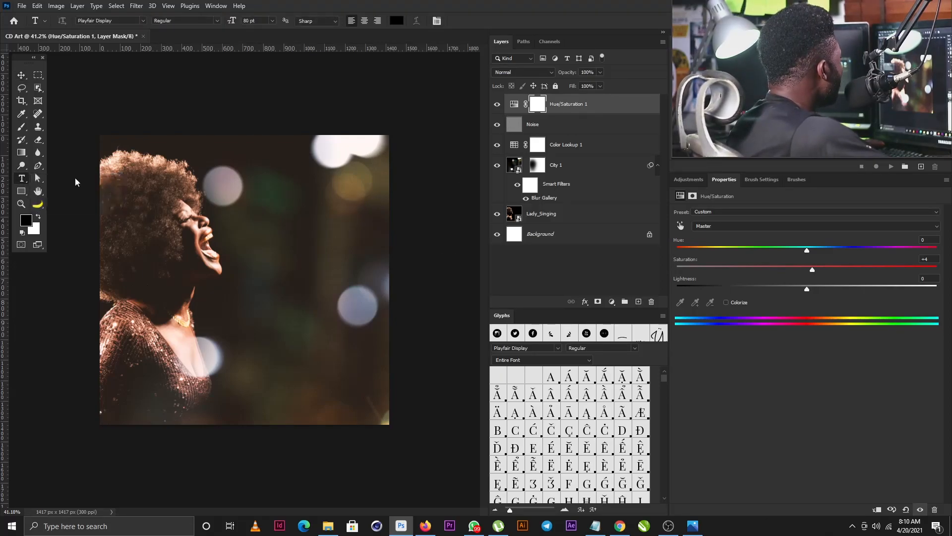
left_click(302, 273)
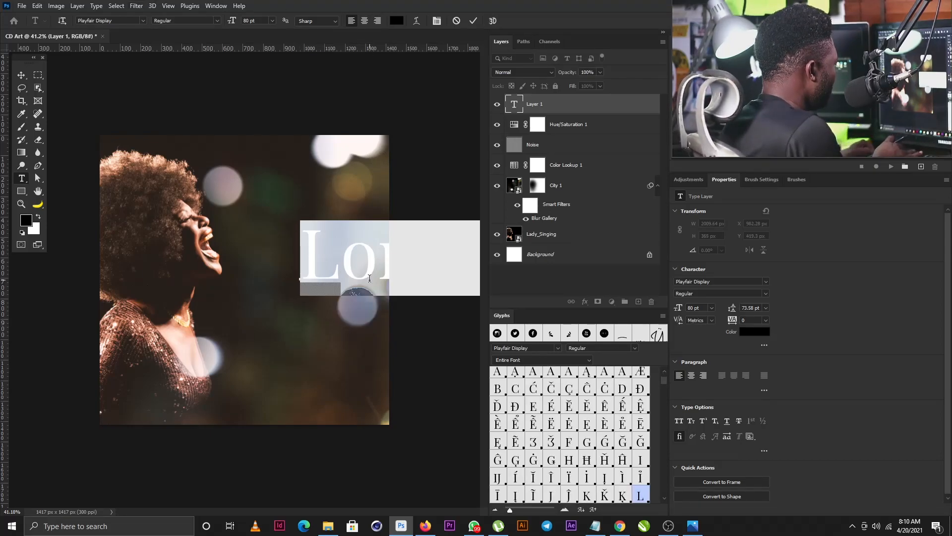
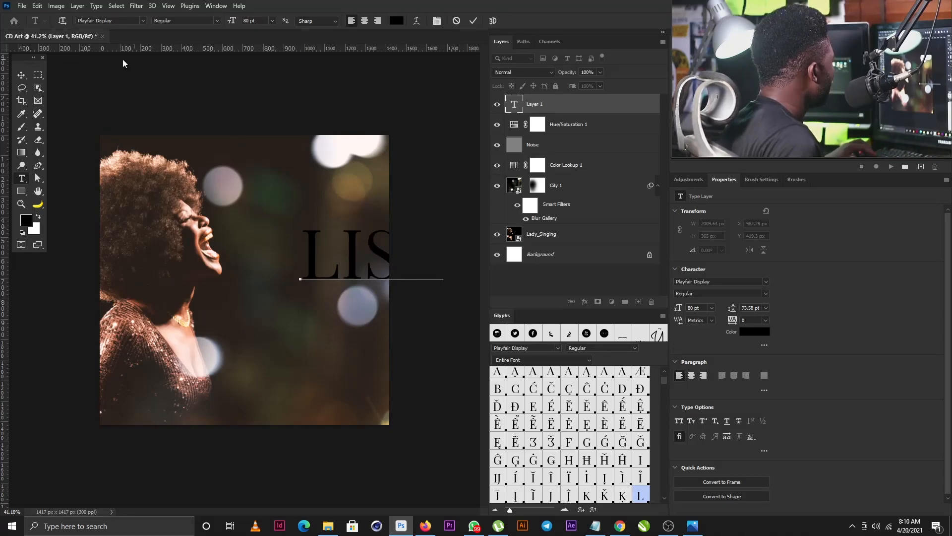
left_click(21, 75)
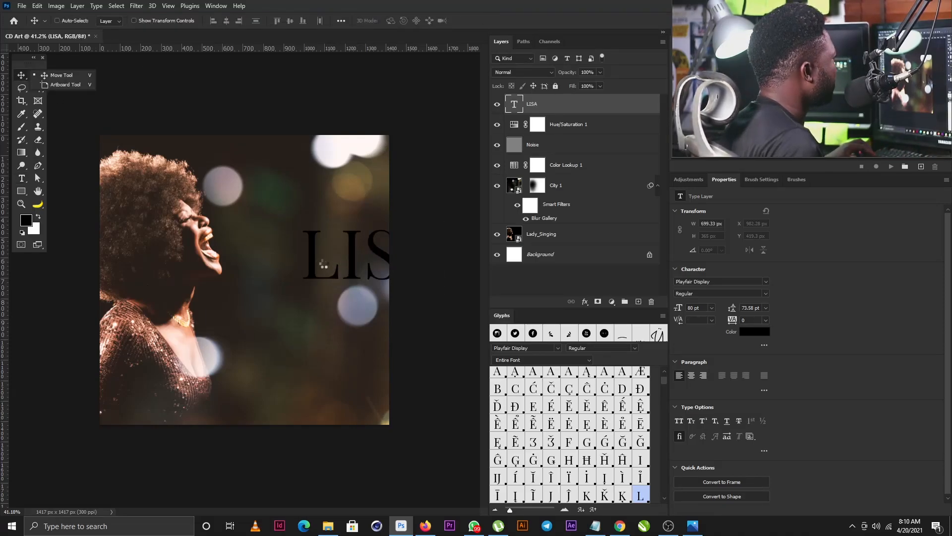
left_click_drag(313, 264, 261, 264)
left_click_drag(364, 254, 348, 303)
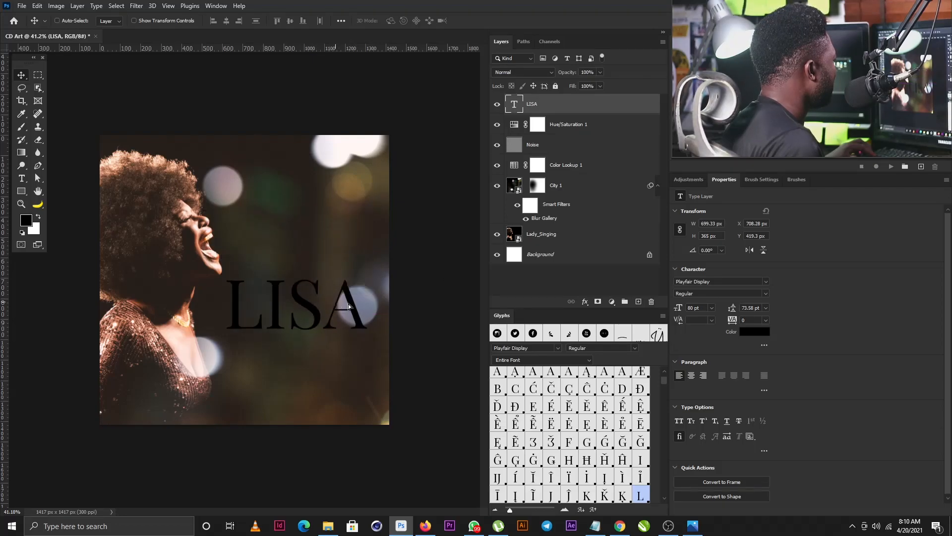
left_click(766, 281)
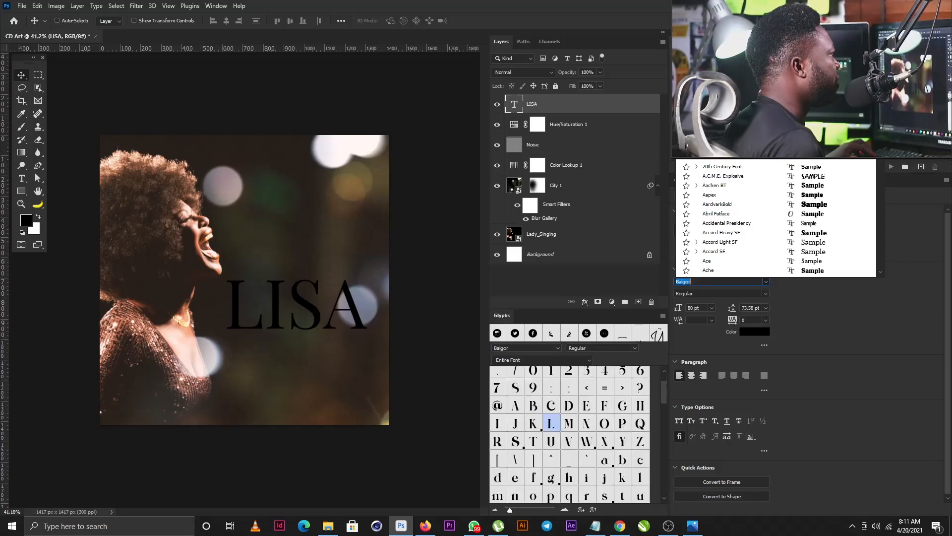
key("Return")
left_click_drag(299, 305, 301, 317)
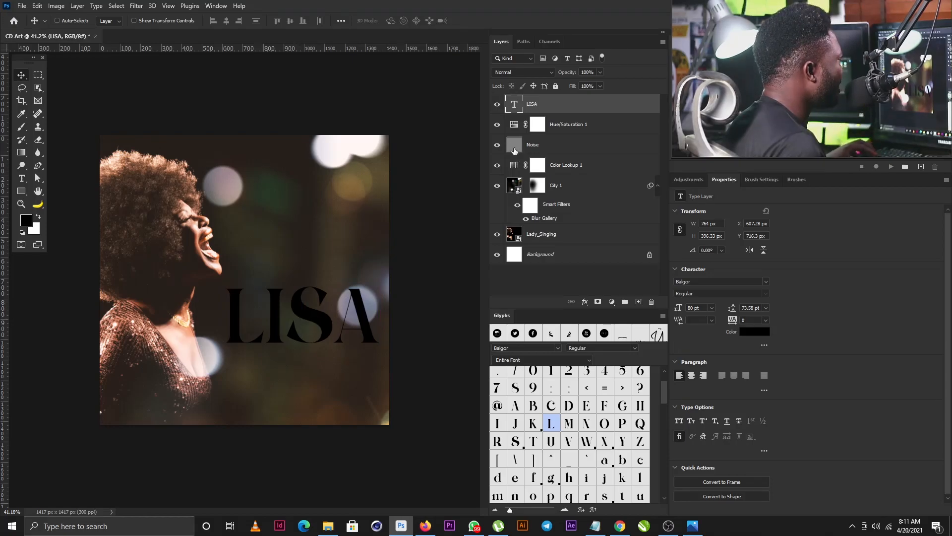
left_click(750, 332)
left_click_drag(598, 256, 583, 244)
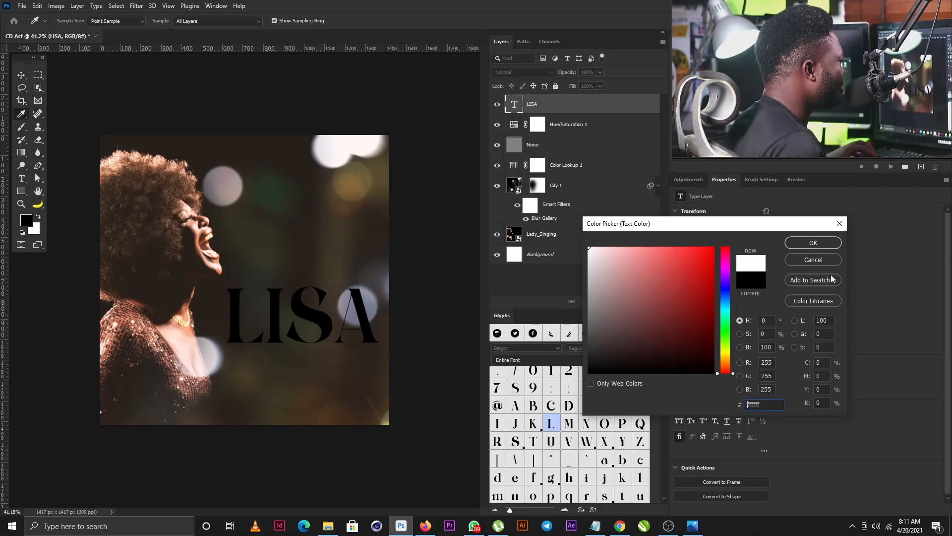
left_click(814, 243)
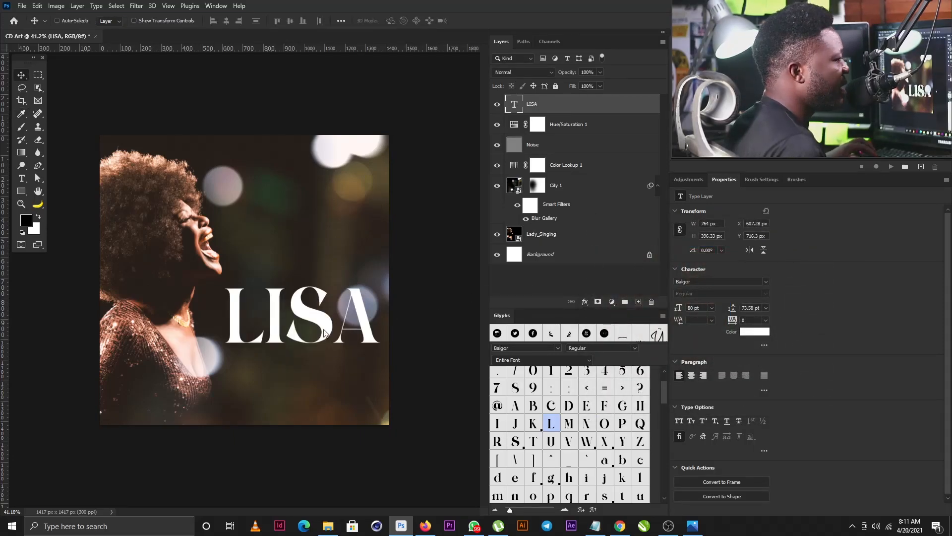
key("ctrl")
left_click_drag(595, 110, 639, 301)
left_click_drag(319, 302, 317, 368)
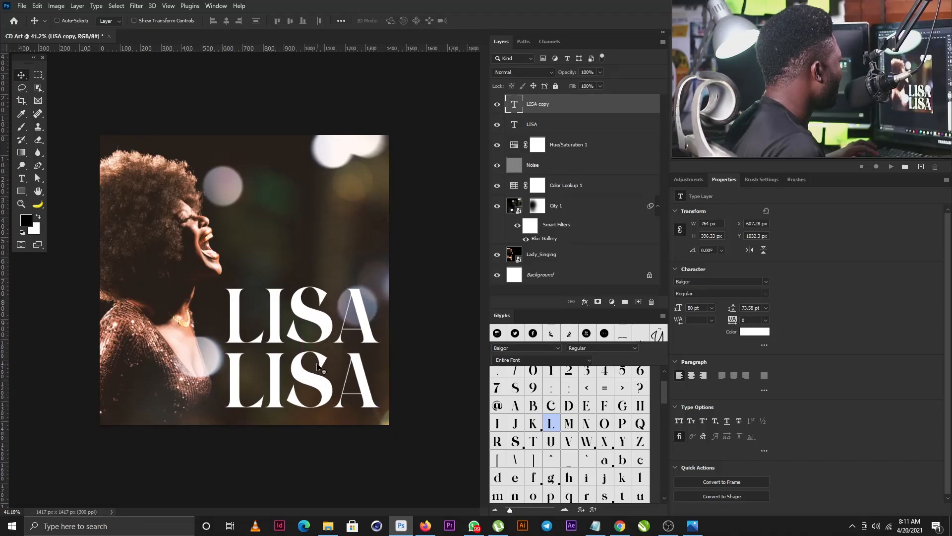
double_click(317, 362)
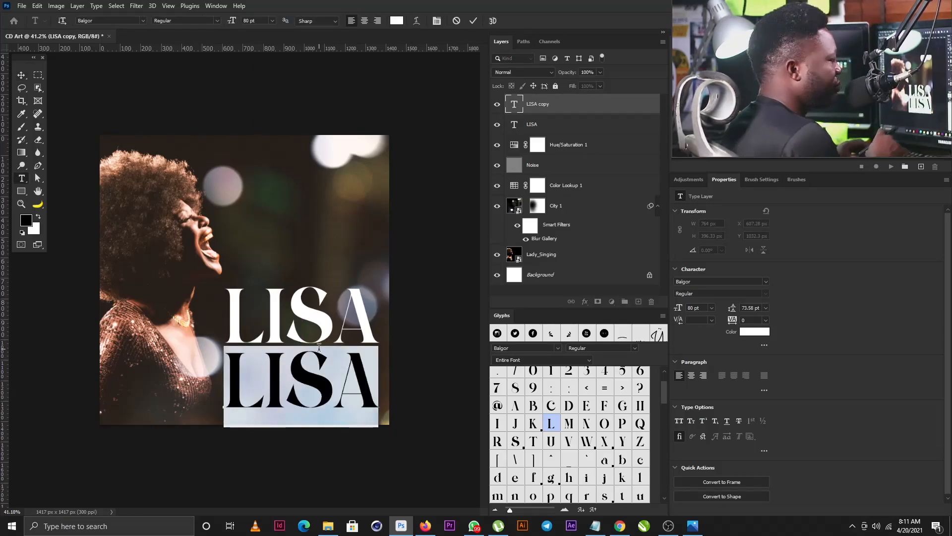
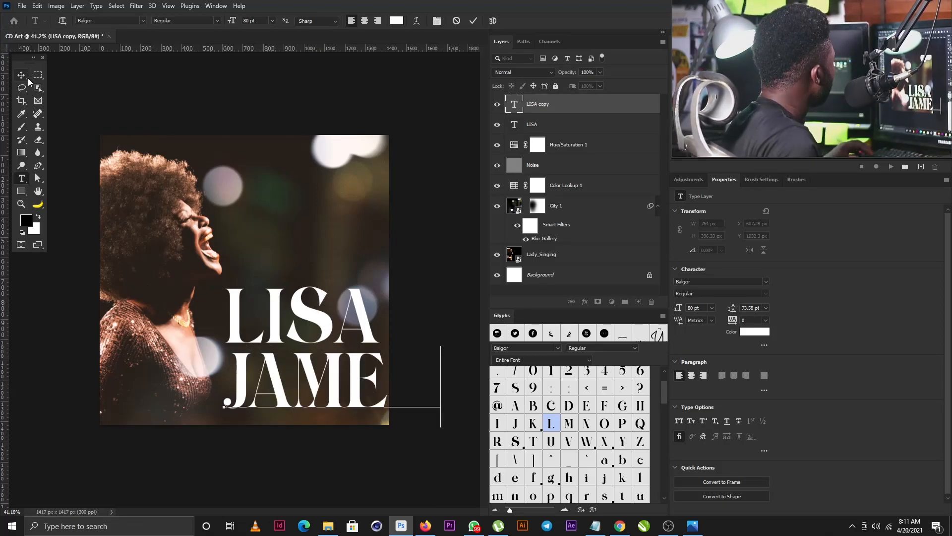
key("ctrl+Return")
key("ctrl+t")
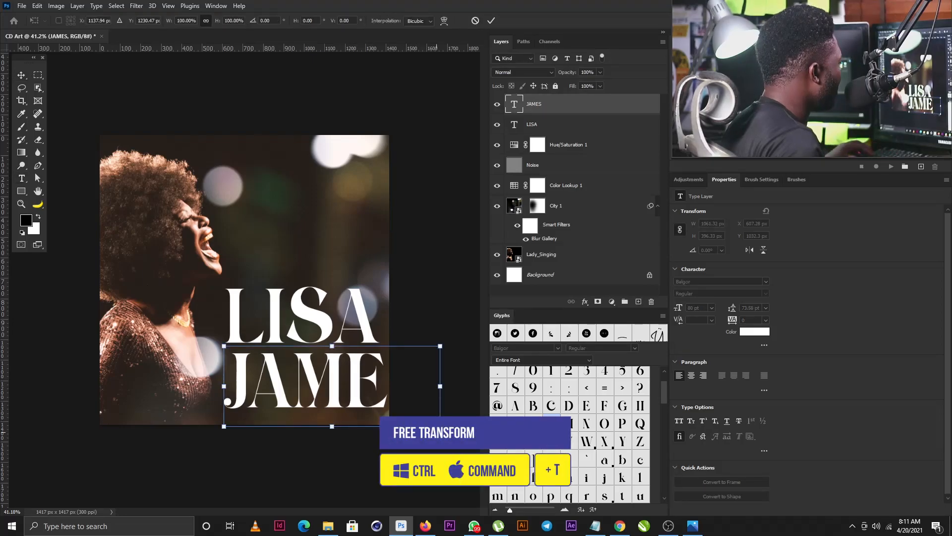
left_click_drag(440, 385, 384, 384)
key("Return")
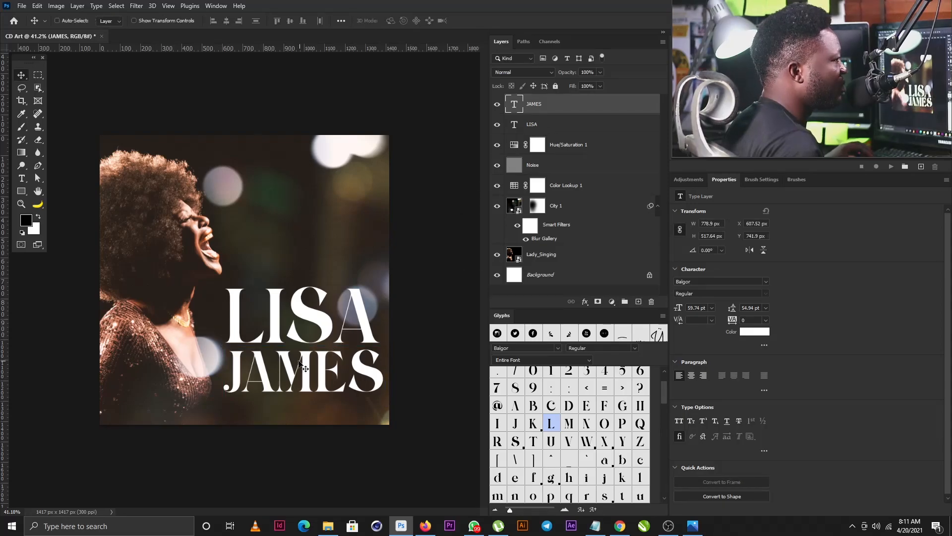
Step: Move both title lines up slightly and scale them together to about 95%
left_click(546, 125, "shift")
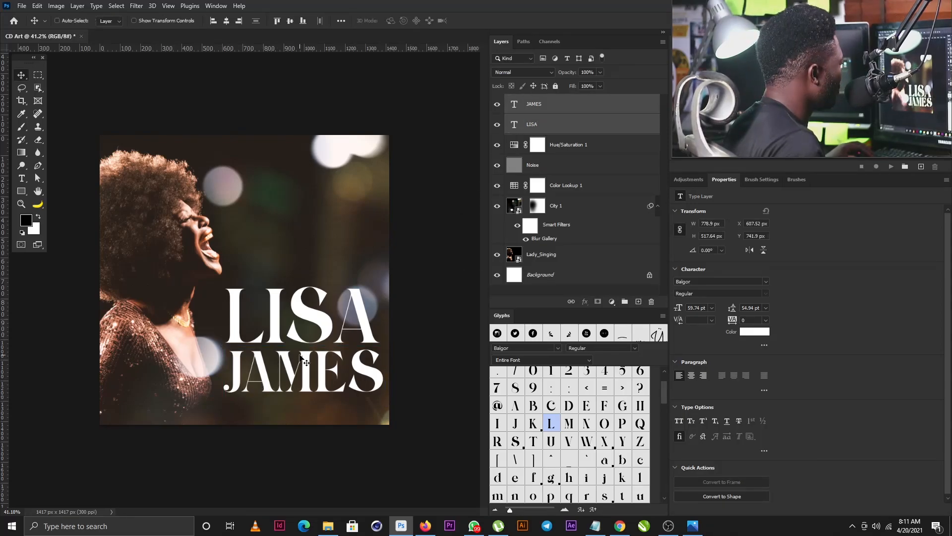
left_click_drag(301, 348, 300, 337)
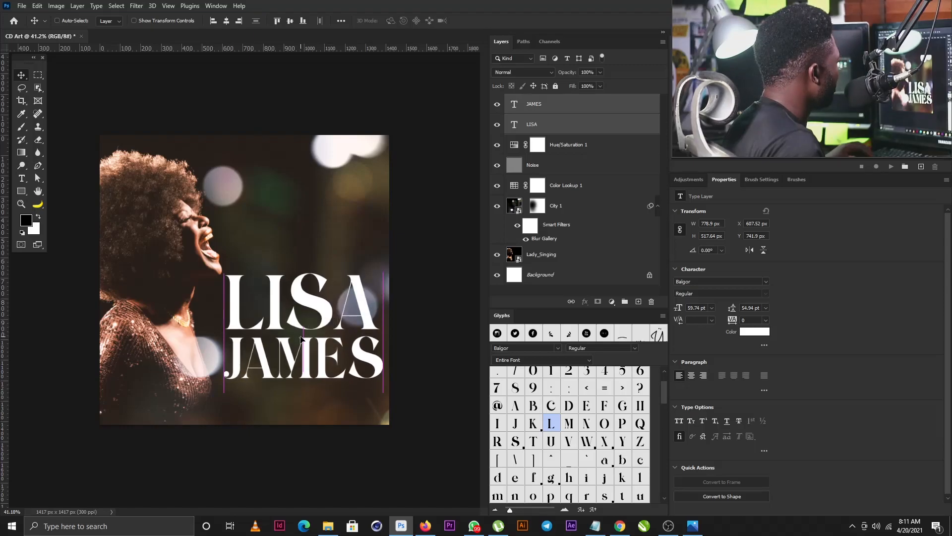
key("ctrl+t")
left_click_drag(383, 274, 372, 282)
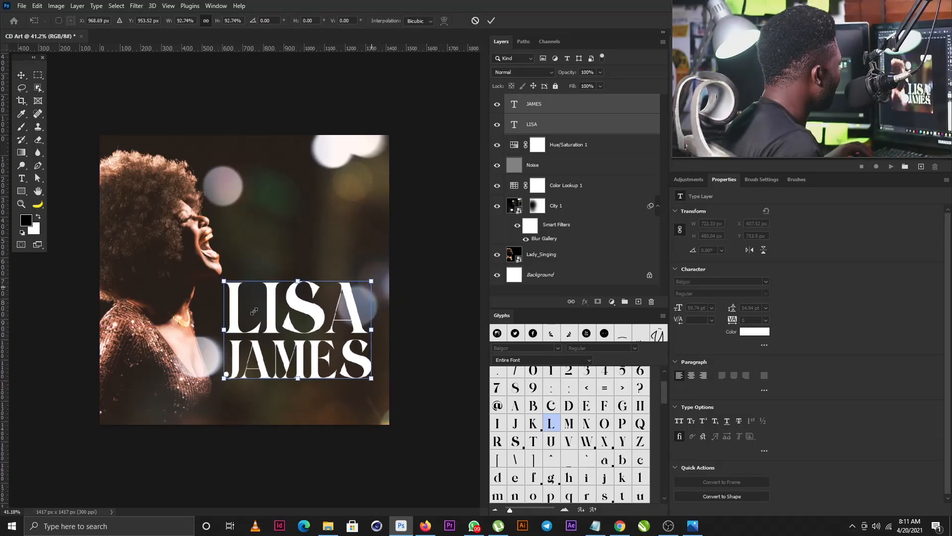
left_click_drag(257, 309, 258, 308)
key("Return")
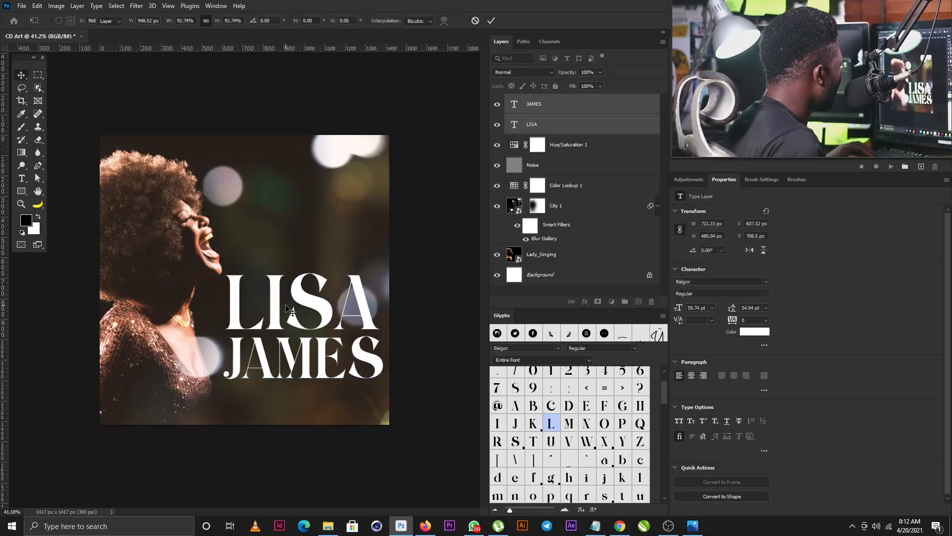
scroll(292, 312, "up", 2)
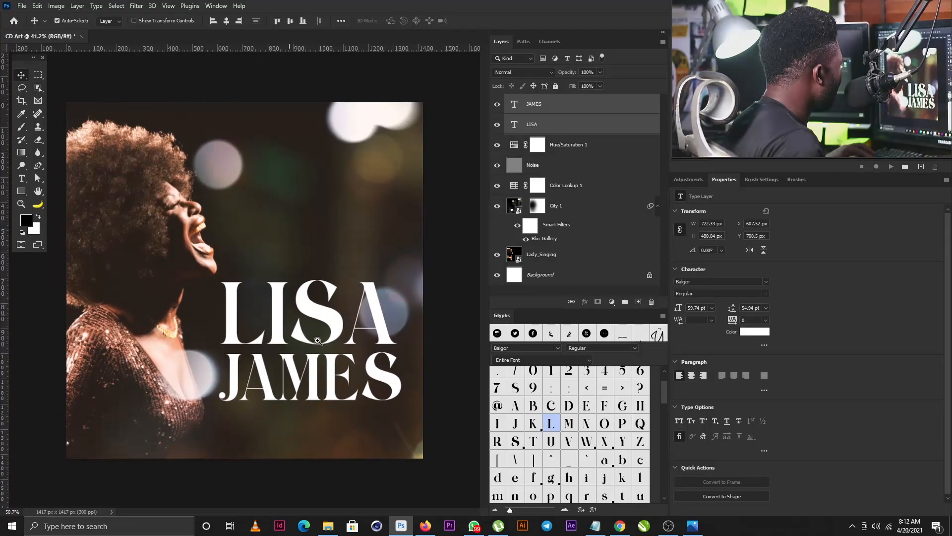
Step: Add a 10 pt text line above the title reading 'WHAT YOU WANT FROM ME' in caps
left_click(22, 179)
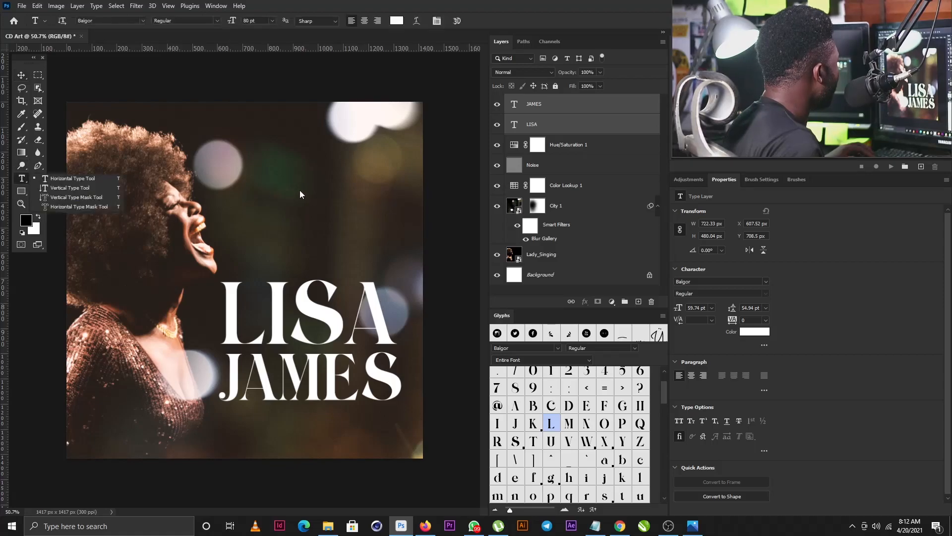
left_click(257, 193)
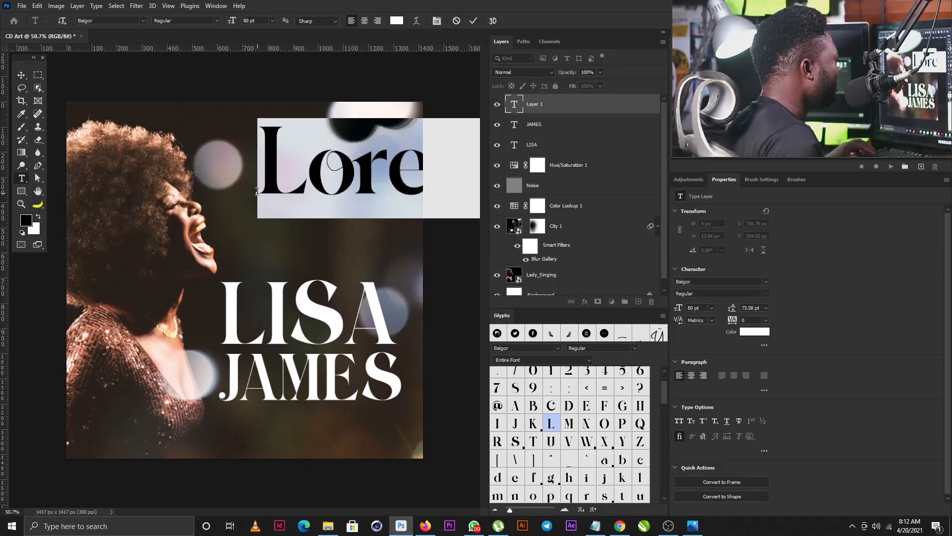
left_click(712, 307)
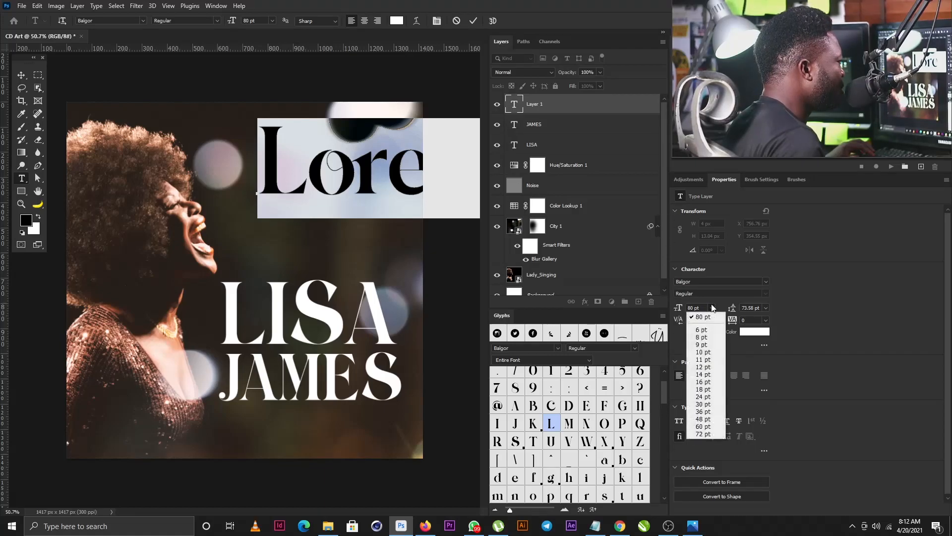
left_click(704, 352)
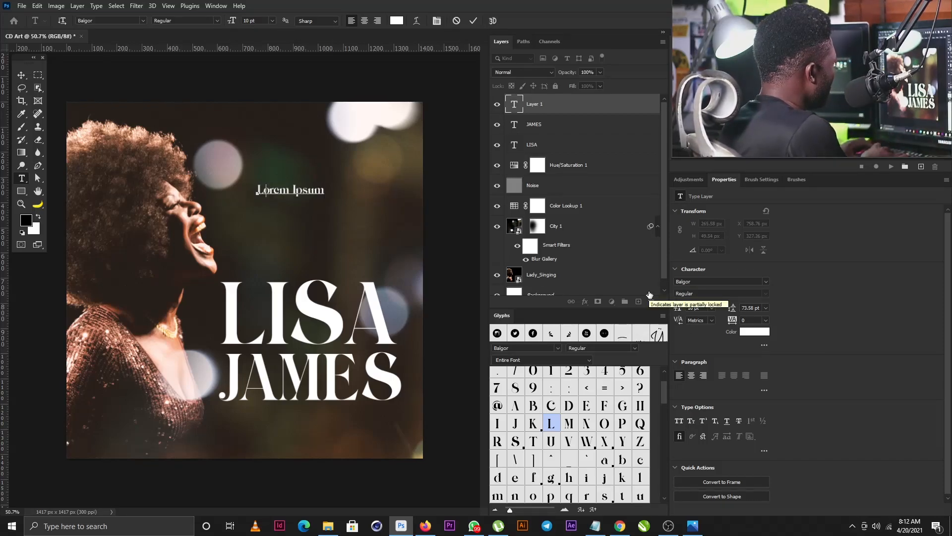
type("what")
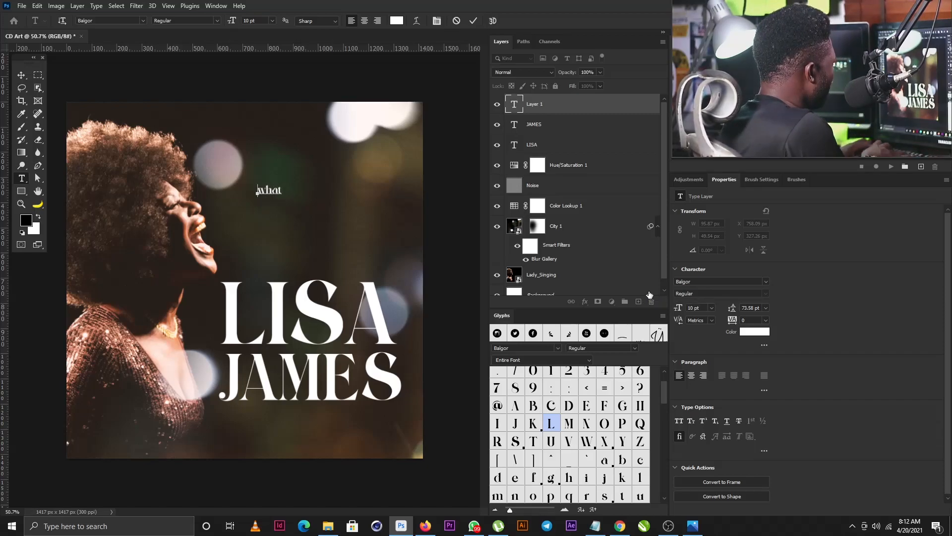
key("ctrl+shift+k")
type("tt")
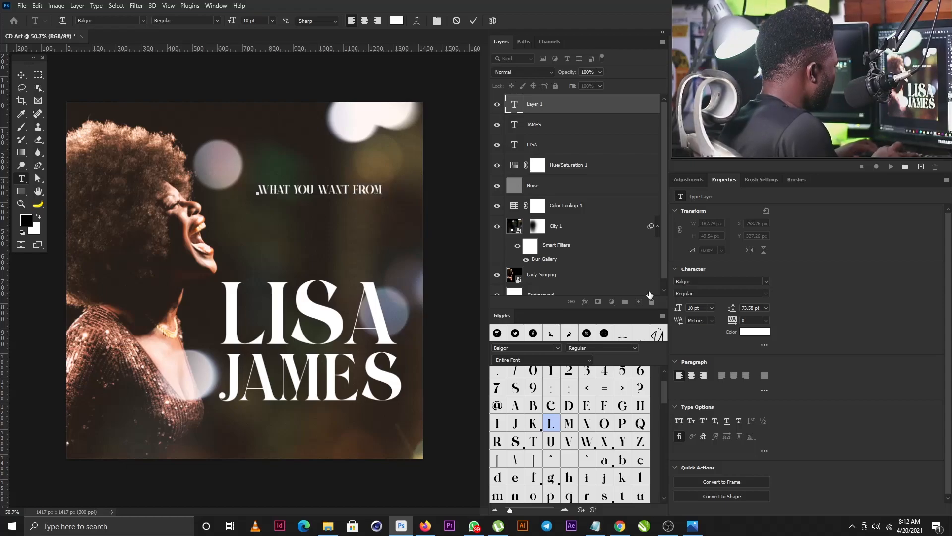
type("e")
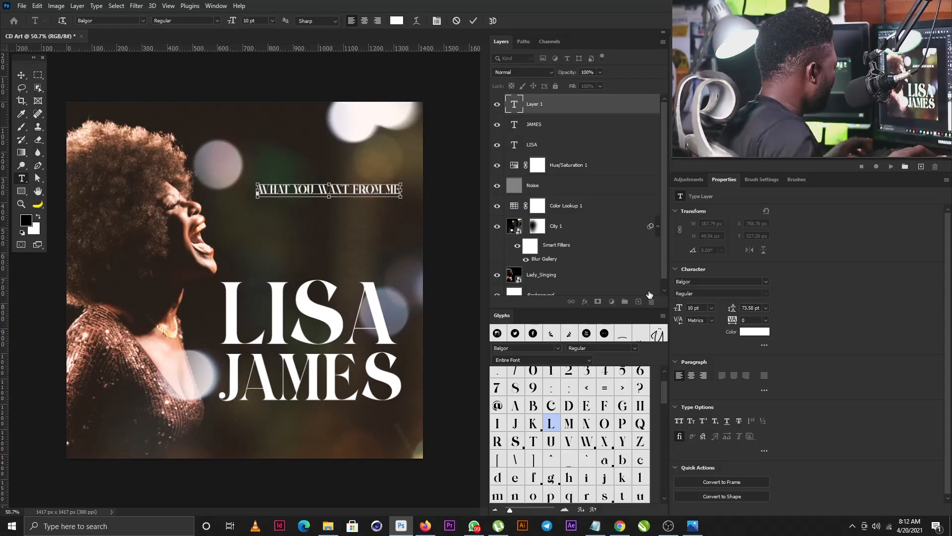
Step: Set the subtitle font to Playfair Display and commit the text
key("ctrl+a")
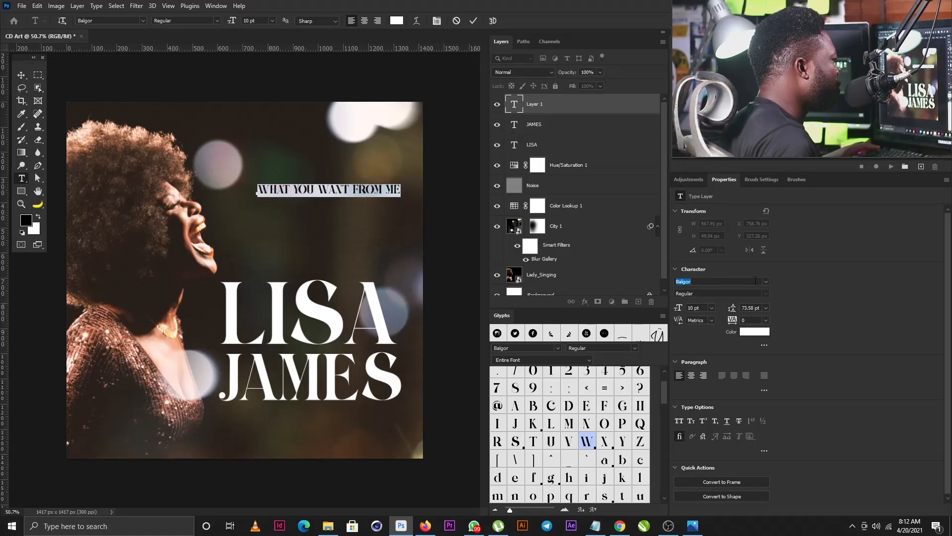
left_click(766, 281)
type("Accord S")
type("Gotham")
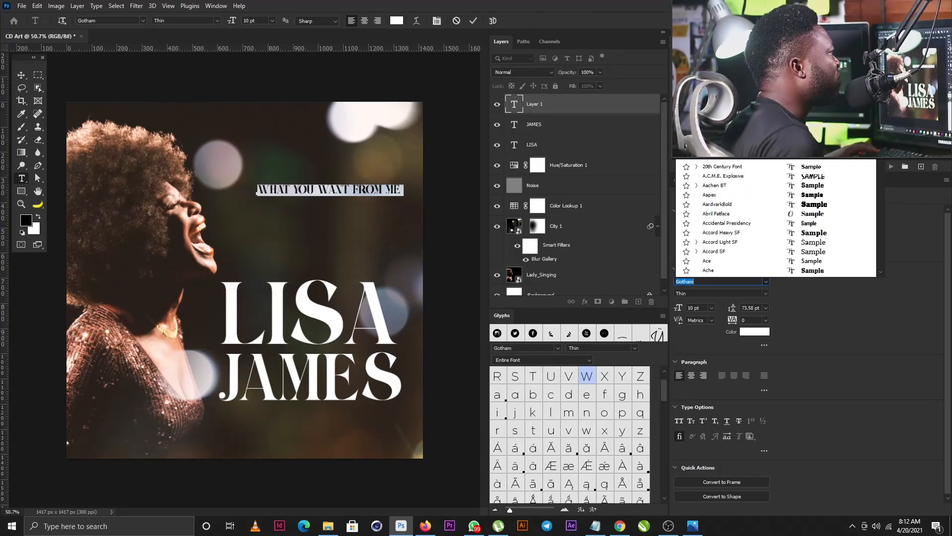
type("Playfair Display")
left_click(21, 75)
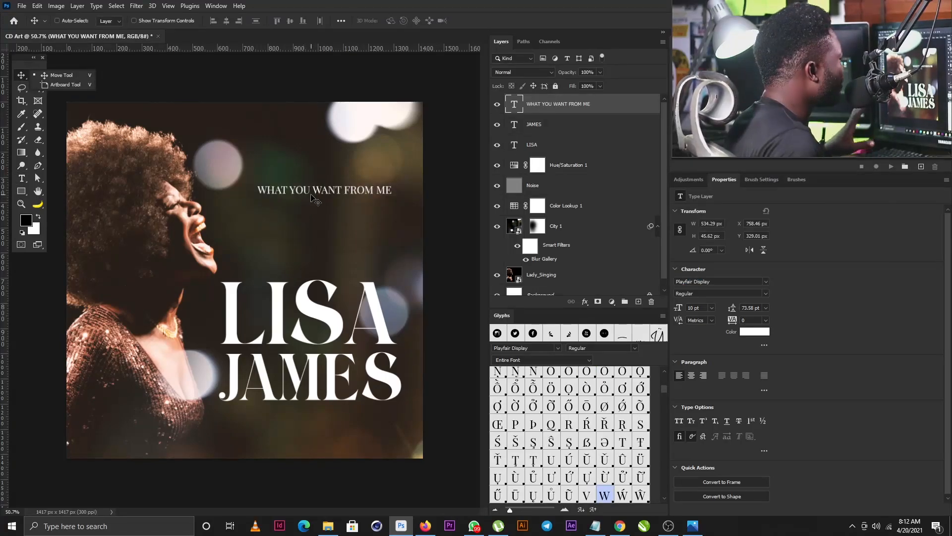
left_click_drag(320, 193, 279, 414)
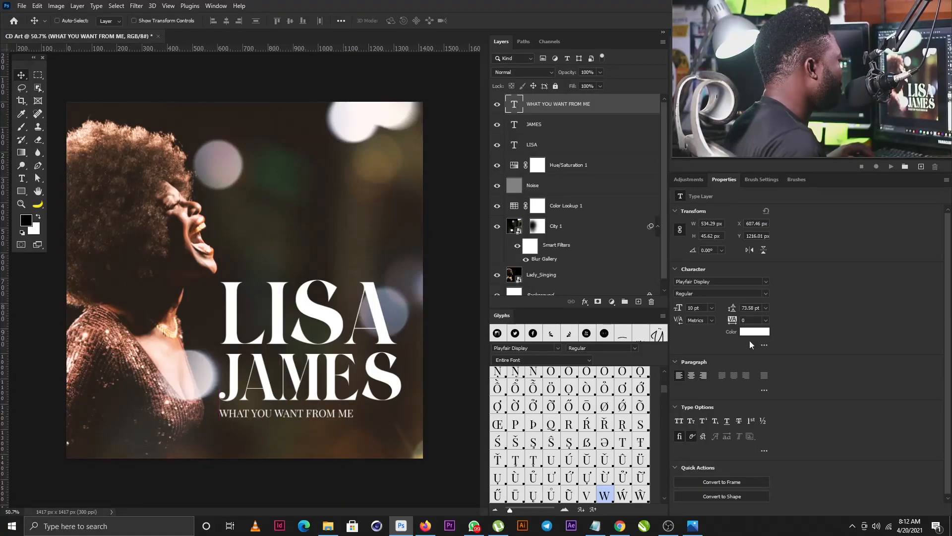
type("200")
key("Return")
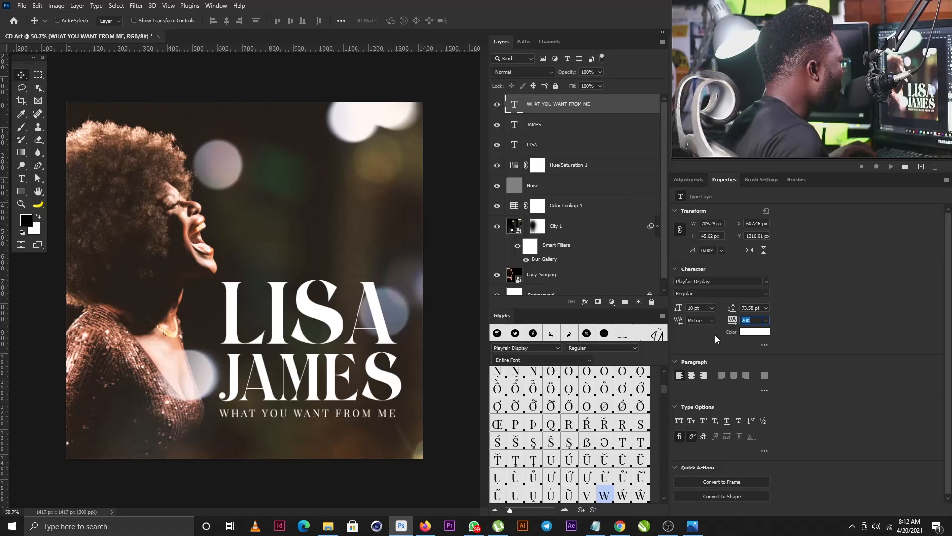
key("ctrl")
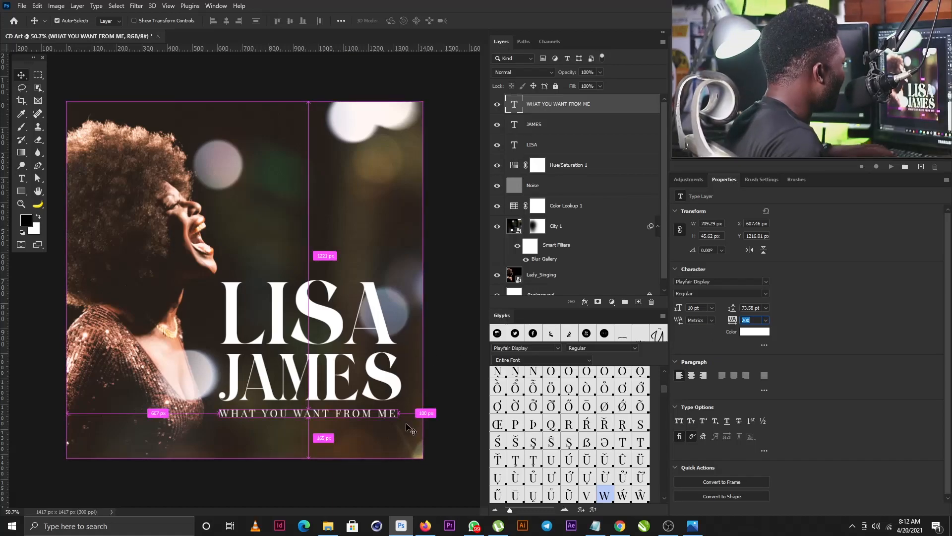
key("ctrl+t")
left_click_drag(398, 420, 403, 419)
key("Return")
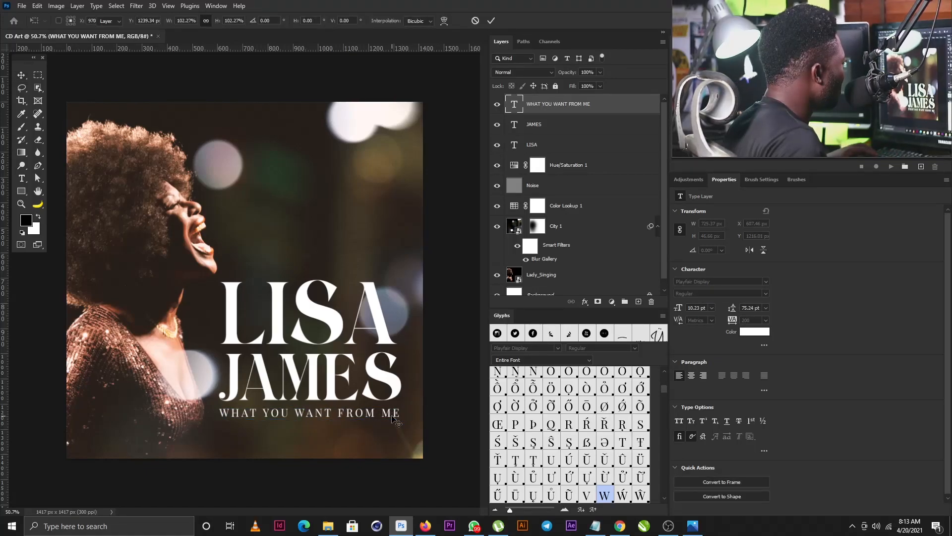
Step: Lower all three title lines together, then select the Hue/Saturation 1 adjustment
left_click(556, 145, "shift")
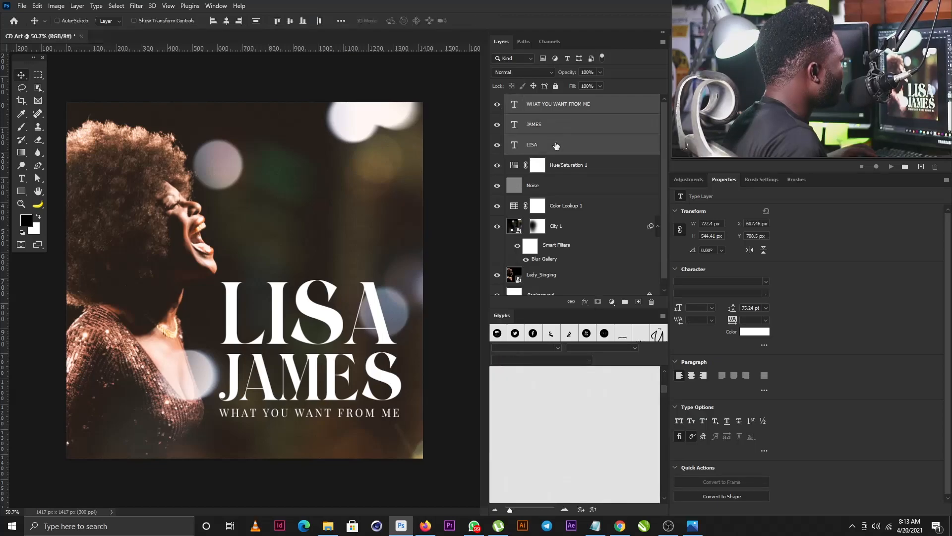
left_click_drag(342, 396, 342, 408)
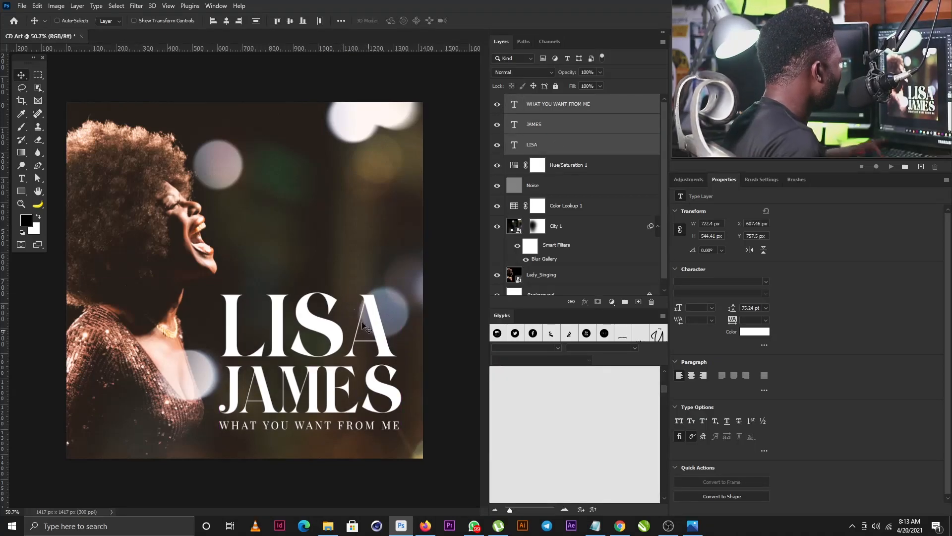
left_click(563, 168)
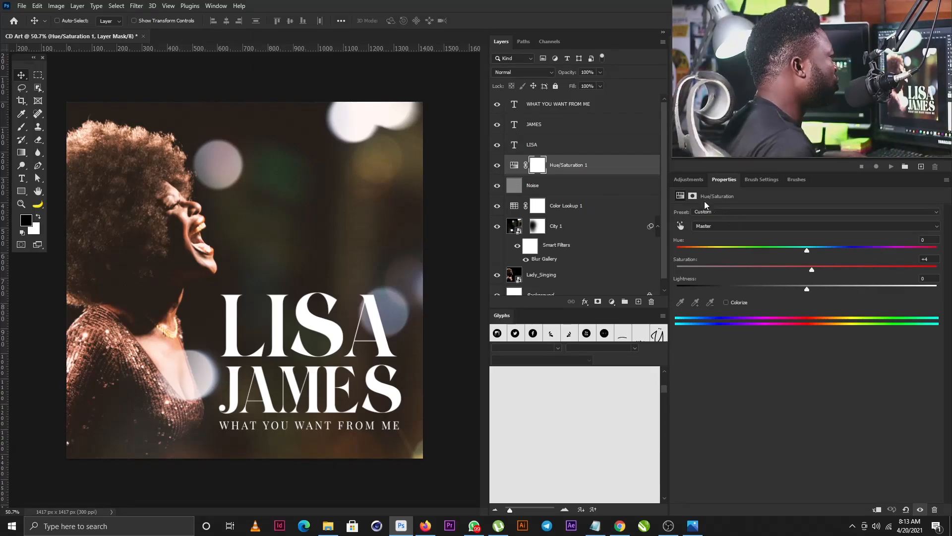
Step: Add a Gradient Map using the Blue_27 purple-to-teal preset and duplicate it
left_click(691, 178)
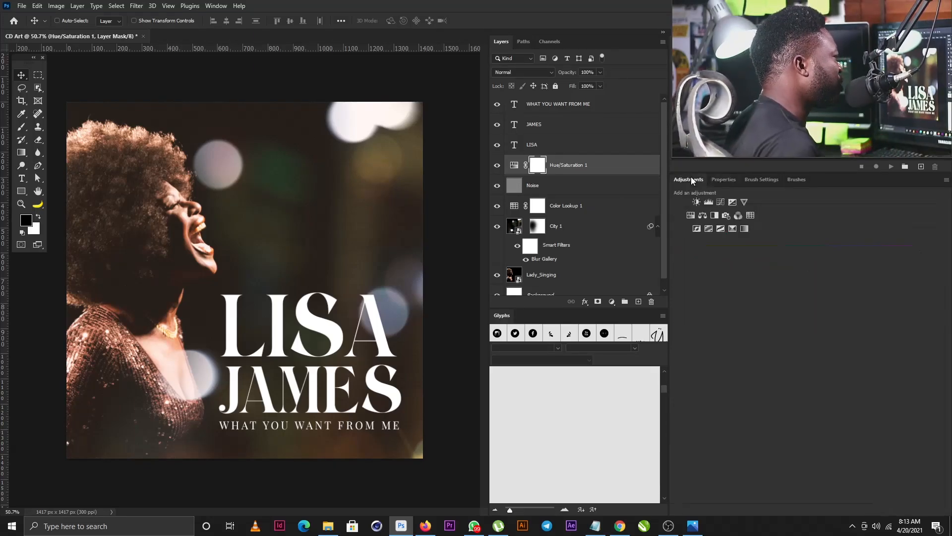
left_click(742, 229)
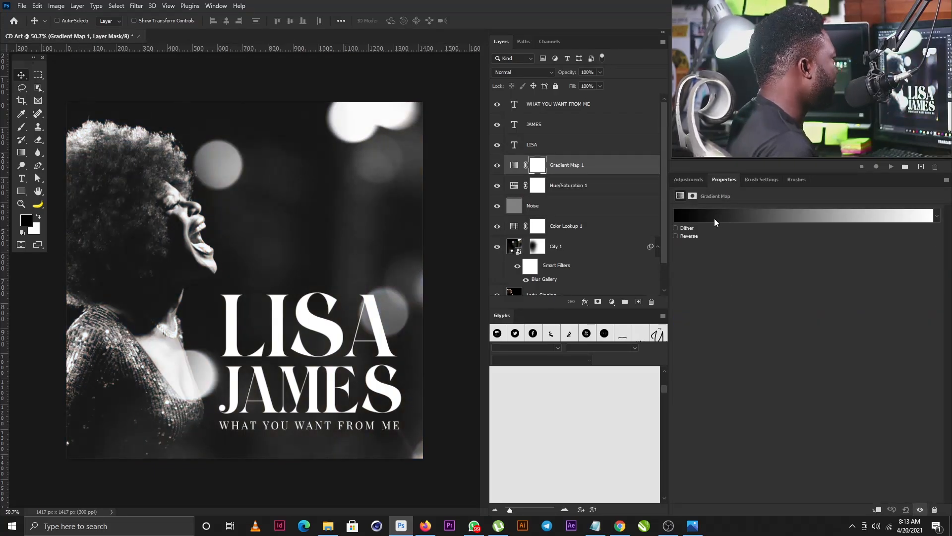
left_click(718, 216)
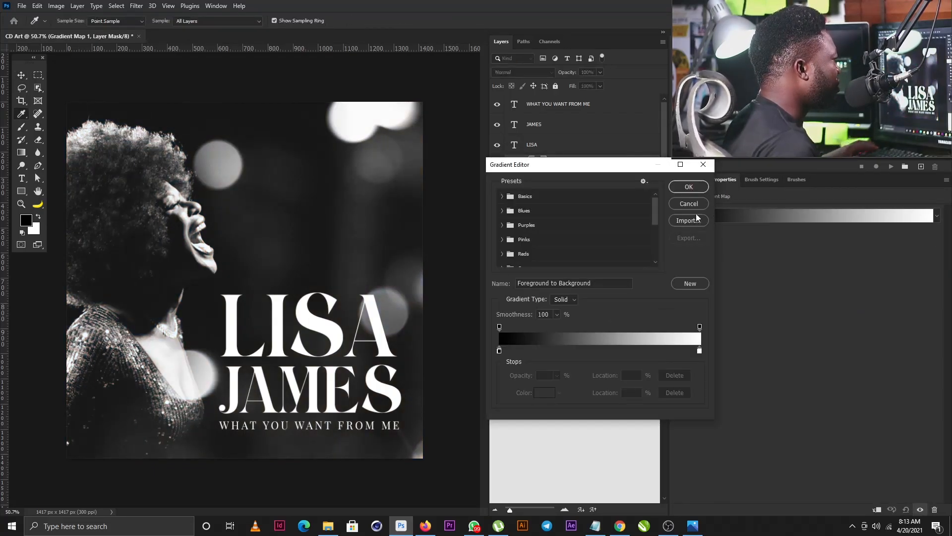
left_click(502, 211)
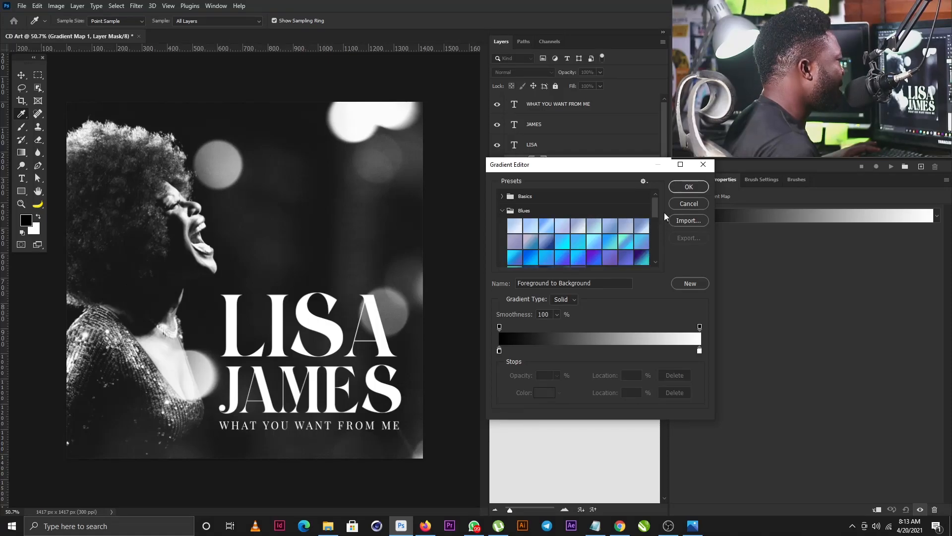
left_click_drag(656, 207, 654, 219)
left_click(640, 208)
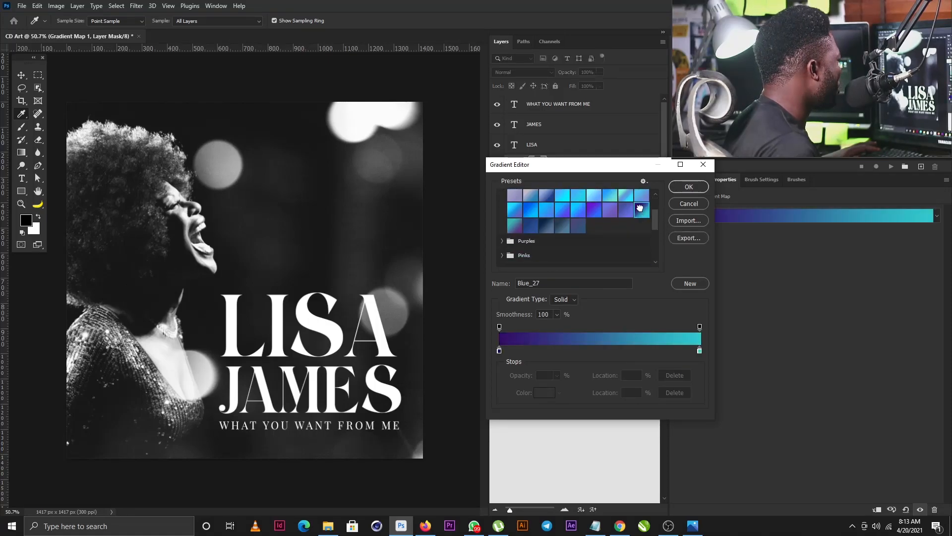
left_click(688, 187)
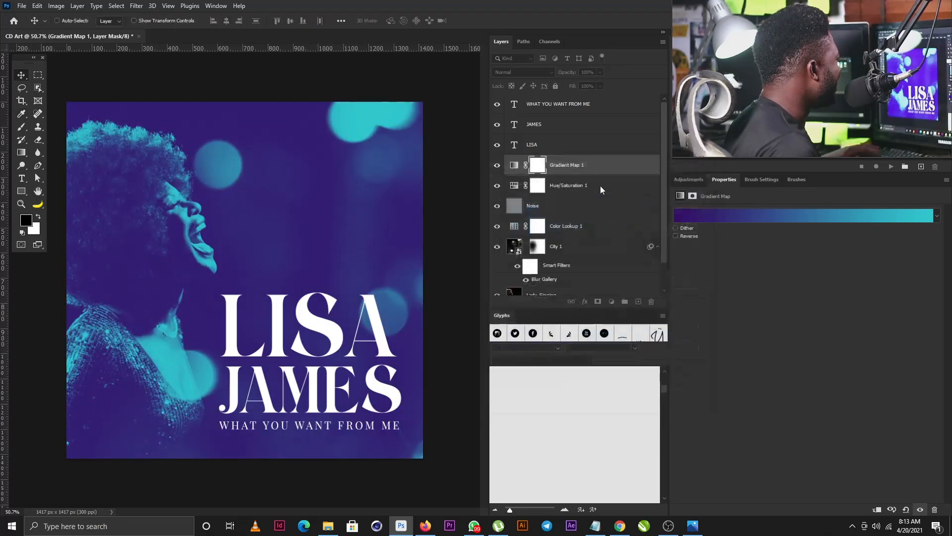
key("ctrl+j")
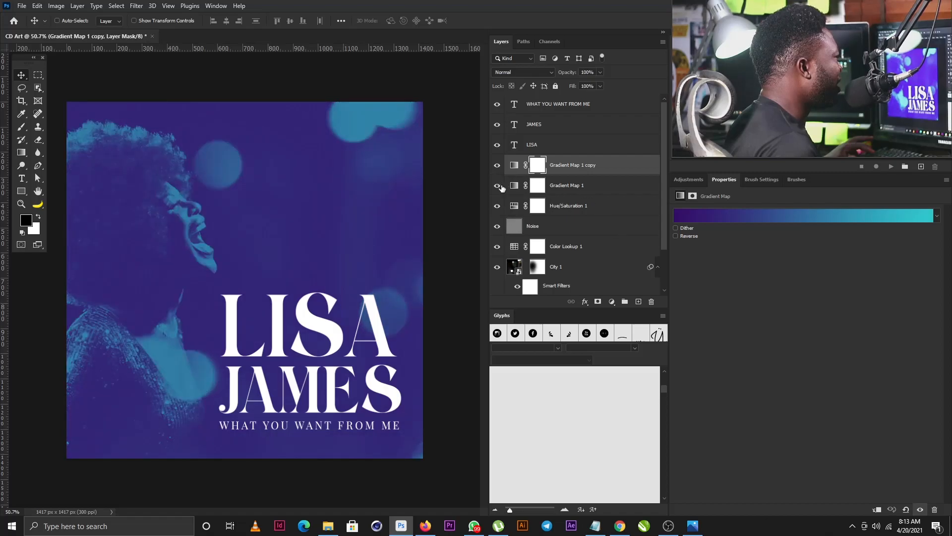
Step: Hide Gradient Map 1, apply Purple_17 to the copy, and reverse the gradient
left_click(514, 166)
left_click(738, 211)
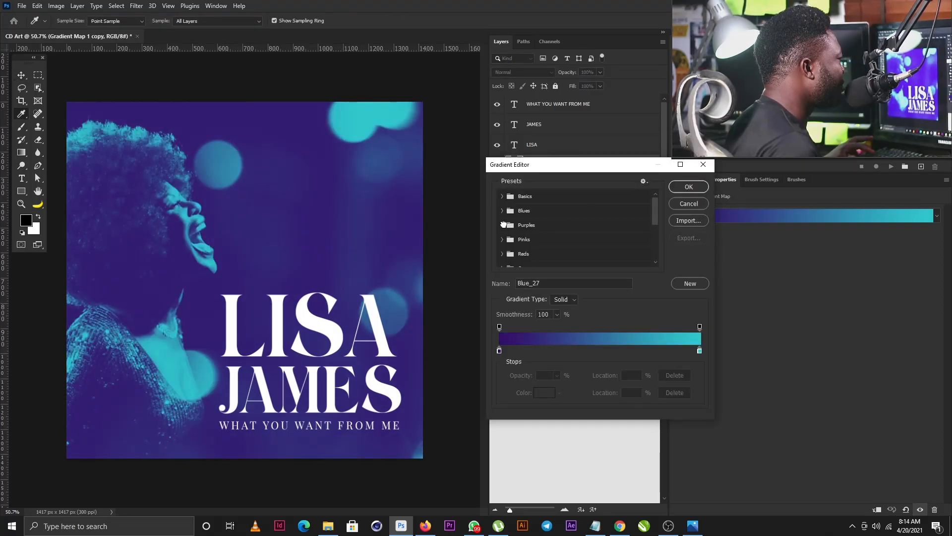
left_click(504, 224)
scroll(600, 234, "down", 2)
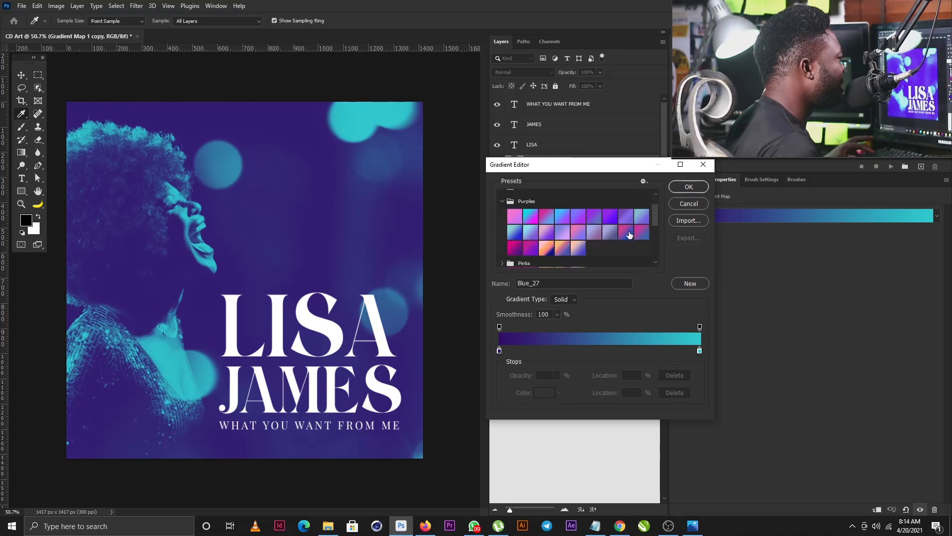
left_click(629, 235)
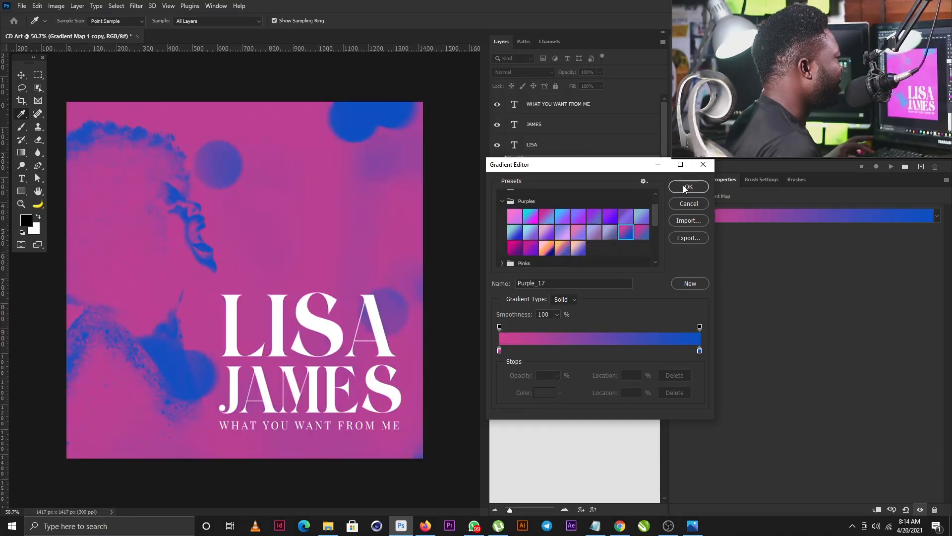
left_click(683, 186)
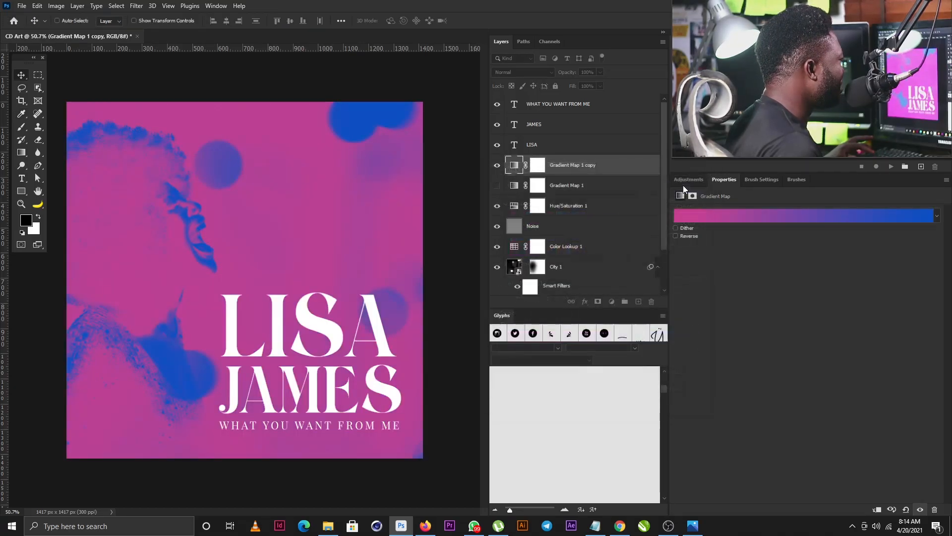
left_click(676, 236)
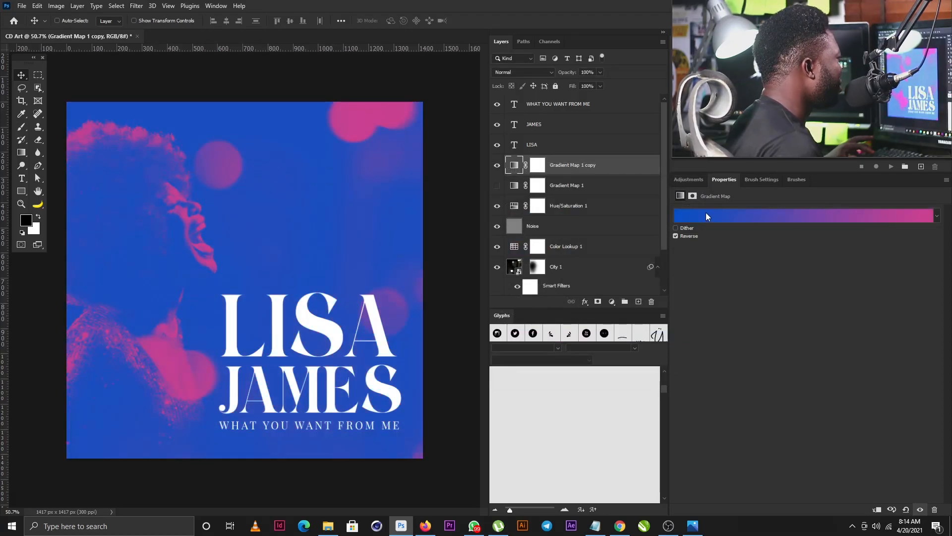
Step: Preview the Purple_13 and Purple_14 presets on the copied gradient map
left_click(747, 218)
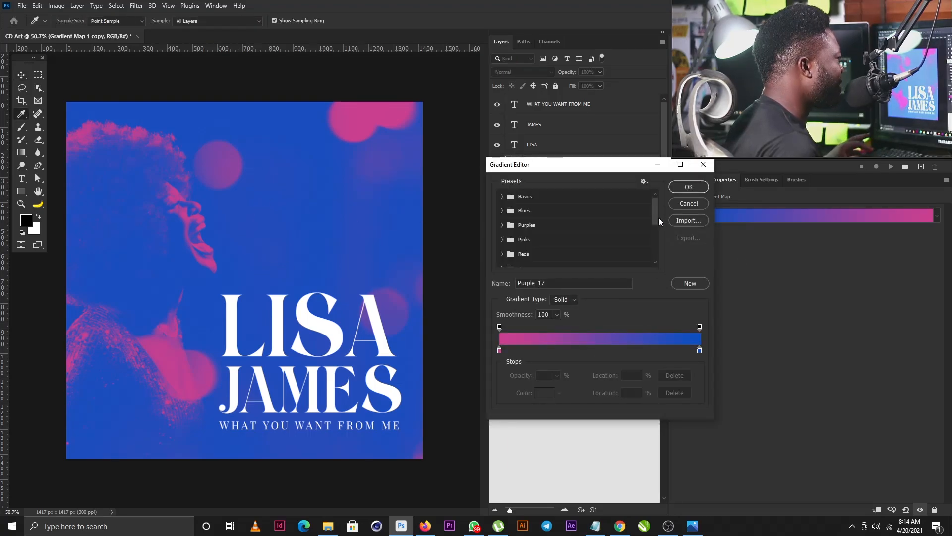
left_click(507, 227)
left_click_drag(656, 208, 656, 224)
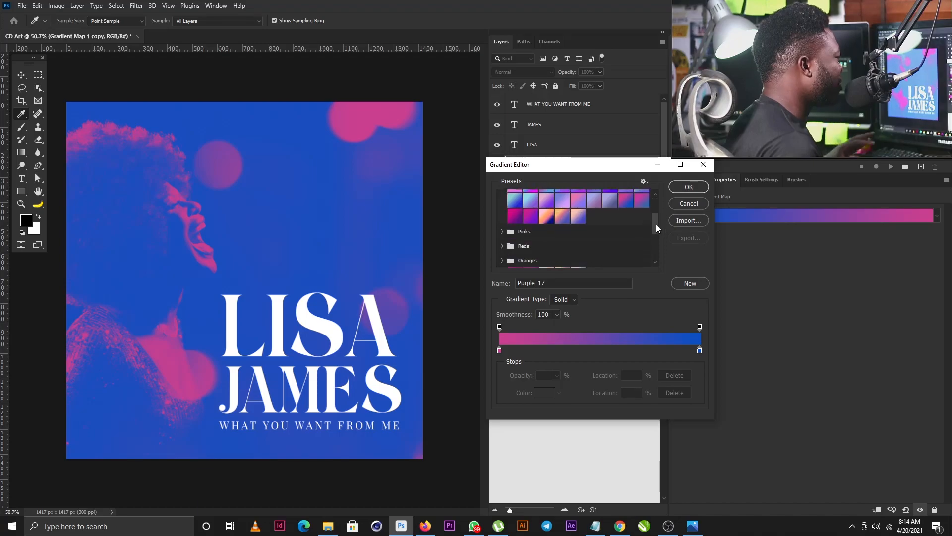
scroll(607, 215, "up", 1)
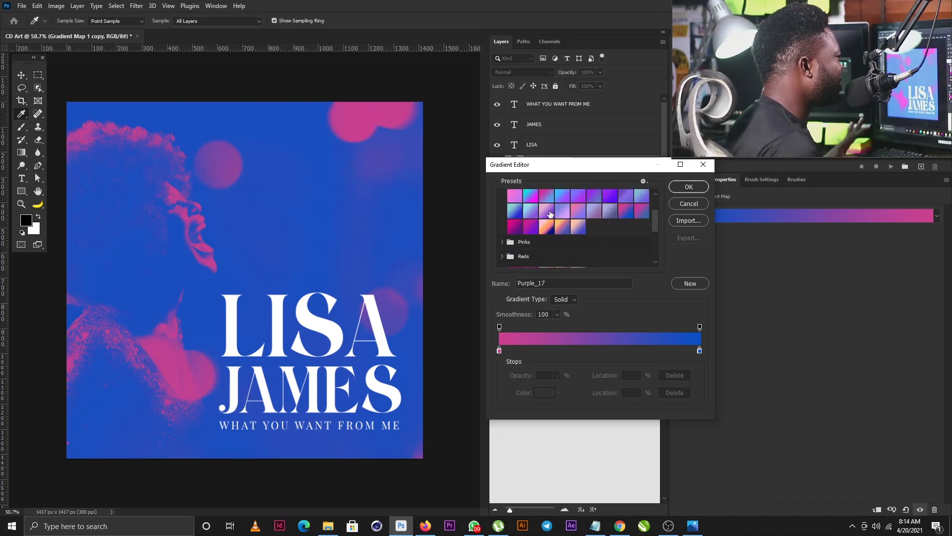
left_click(561, 208)
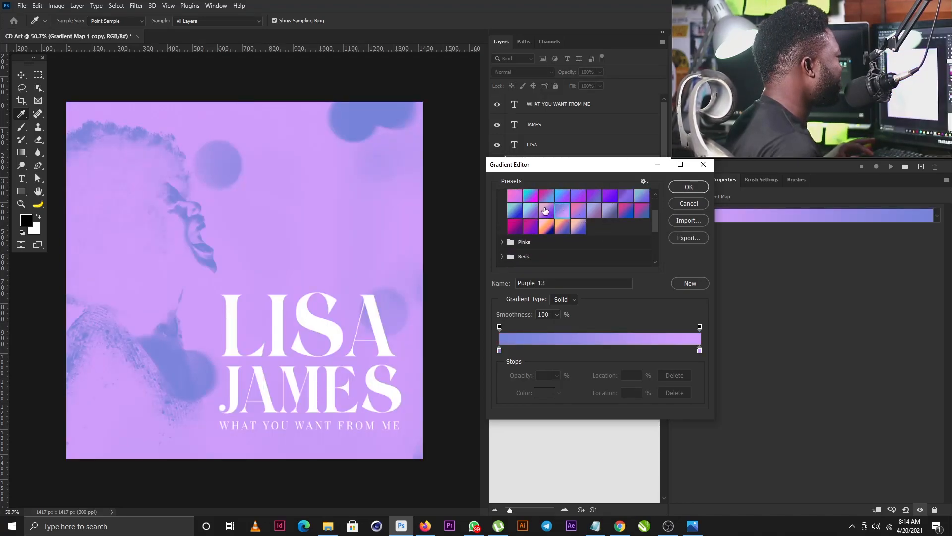
scroll(590, 216, "up", 1)
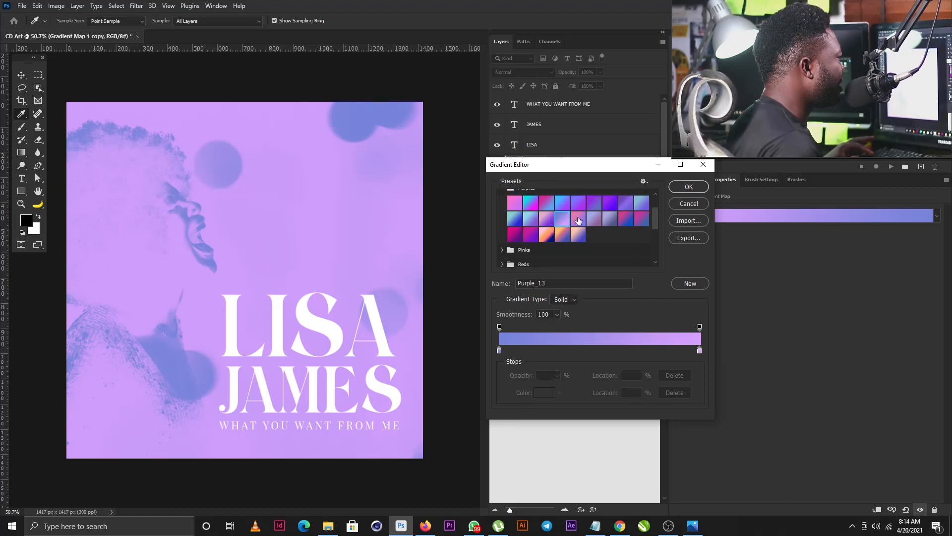
left_click(579, 220)
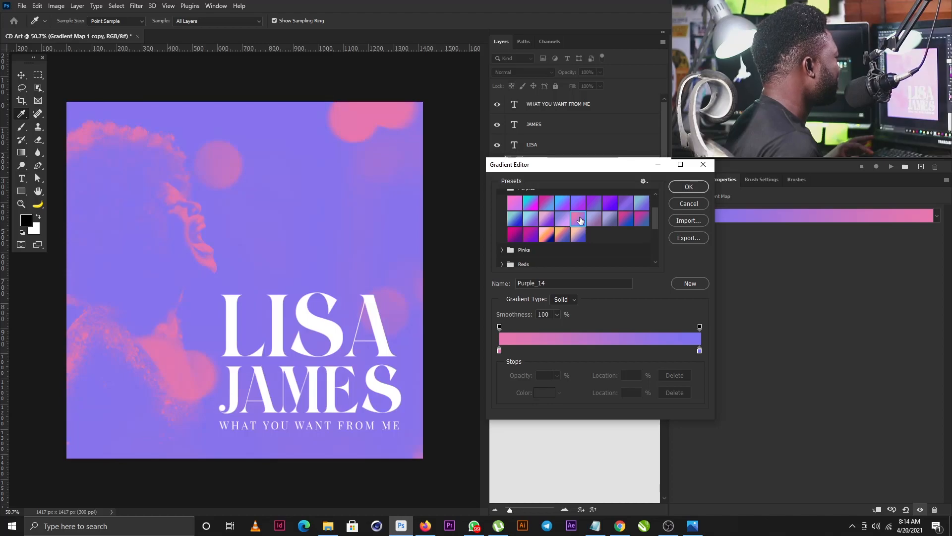
left_click(563, 217)
scroll(552, 219, "up", 3)
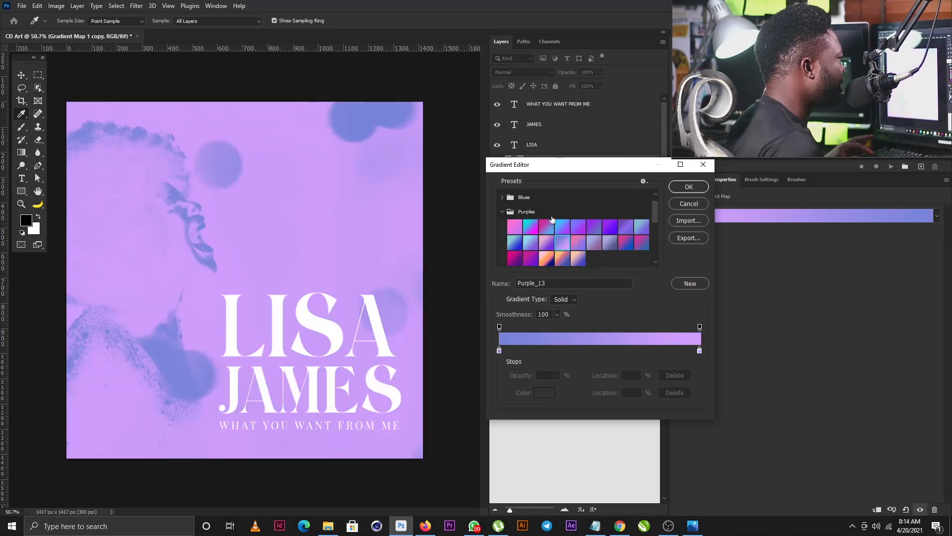
left_click(502, 211)
Step: Compare Pink presets, then apply and confirm the orange-pink-purple Red_07 gradient
left_click(502, 227)
scroll(543, 228, "down", 1)
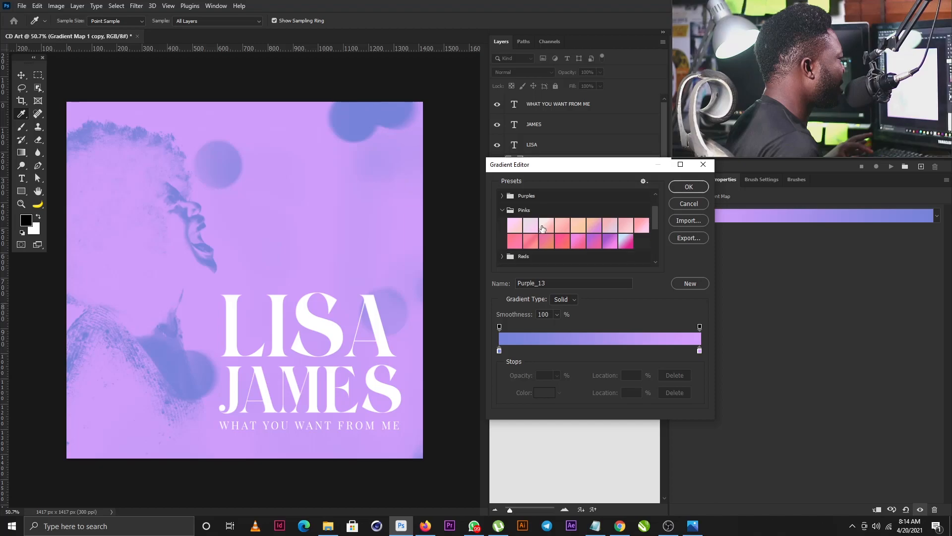
left_click(626, 240)
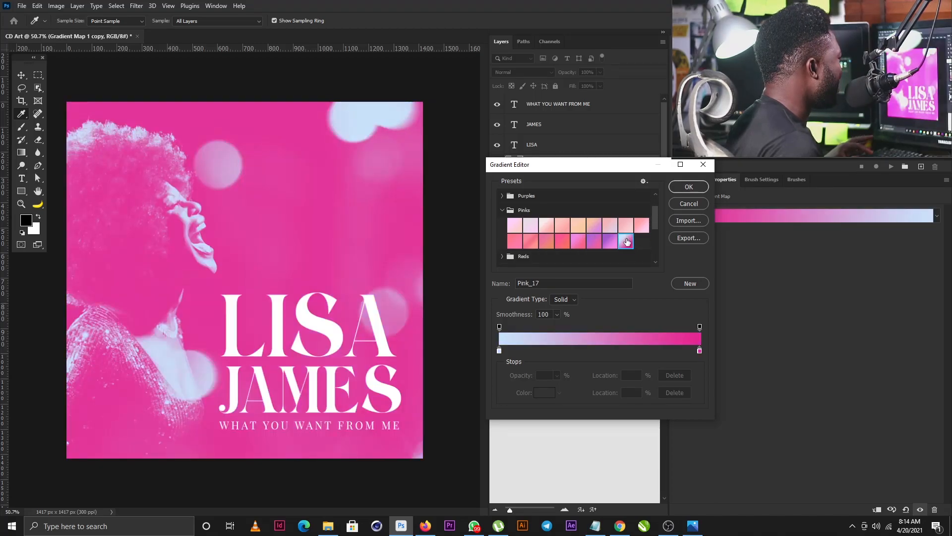
left_click(641, 223)
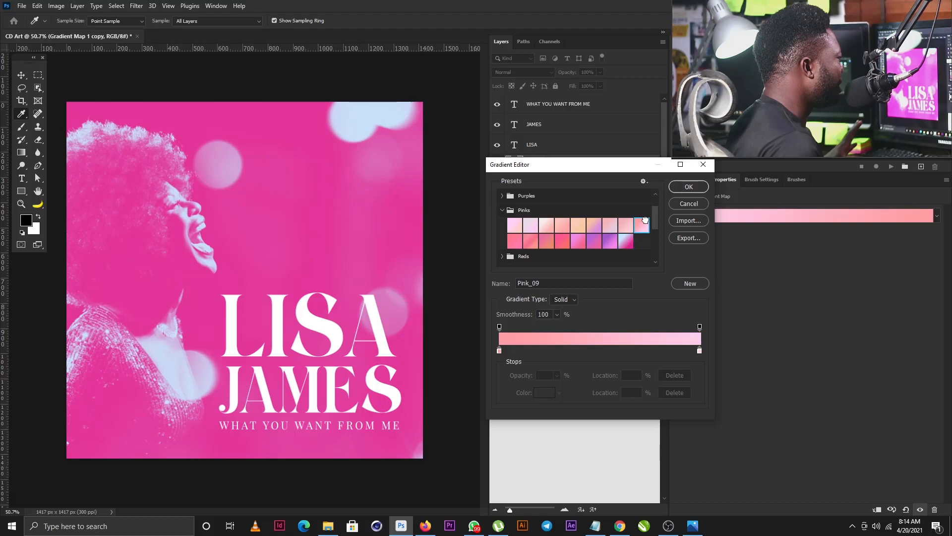
left_click(626, 240)
scroll(543, 242, "down", 2)
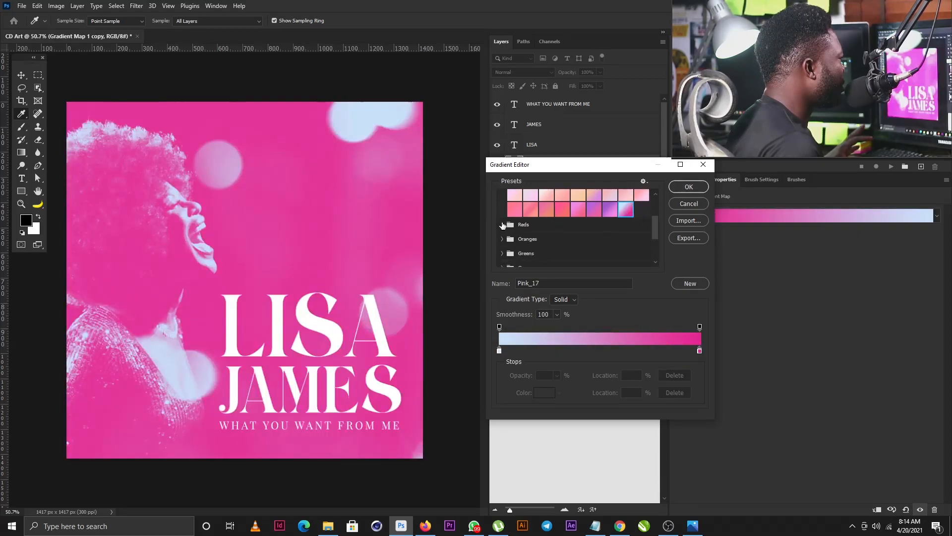
left_click(502, 224)
left_click(610, 239)
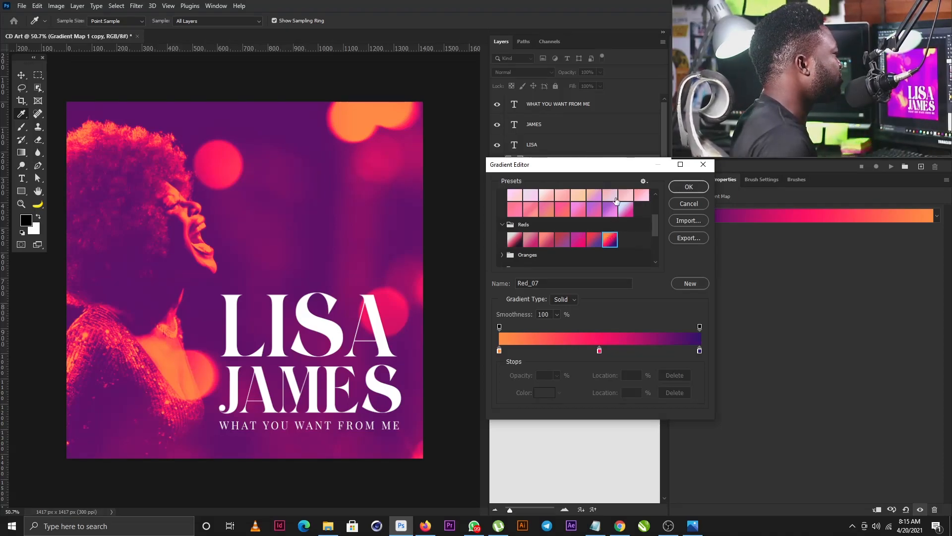
left_click(690, 187)
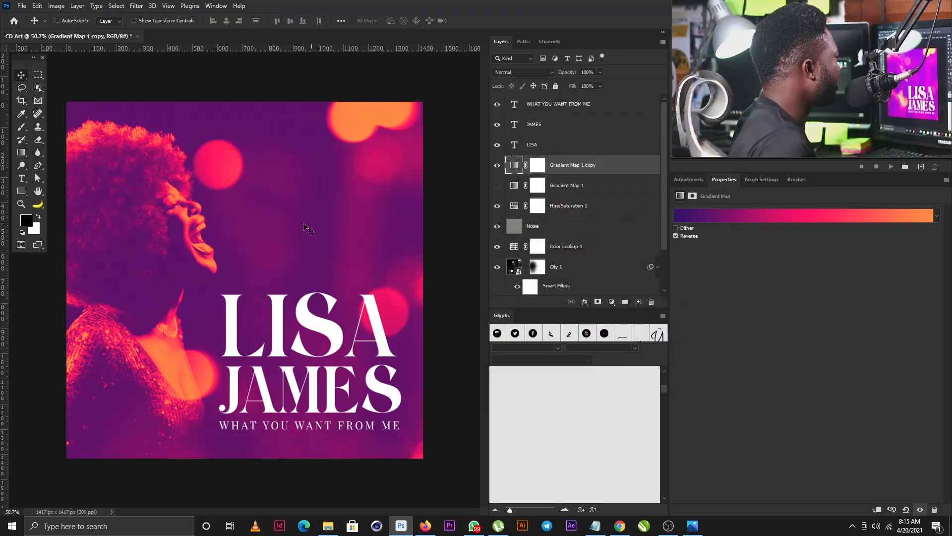